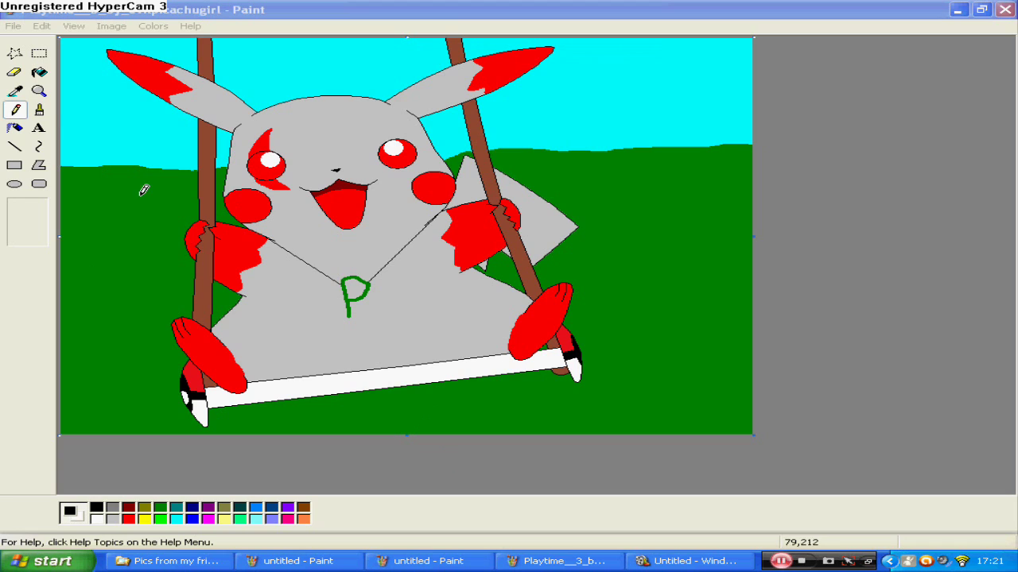
# Select the Magnifier tool so the 1x/2x/6x/8x zoom choices appear
pyautogui.click(44, 94)
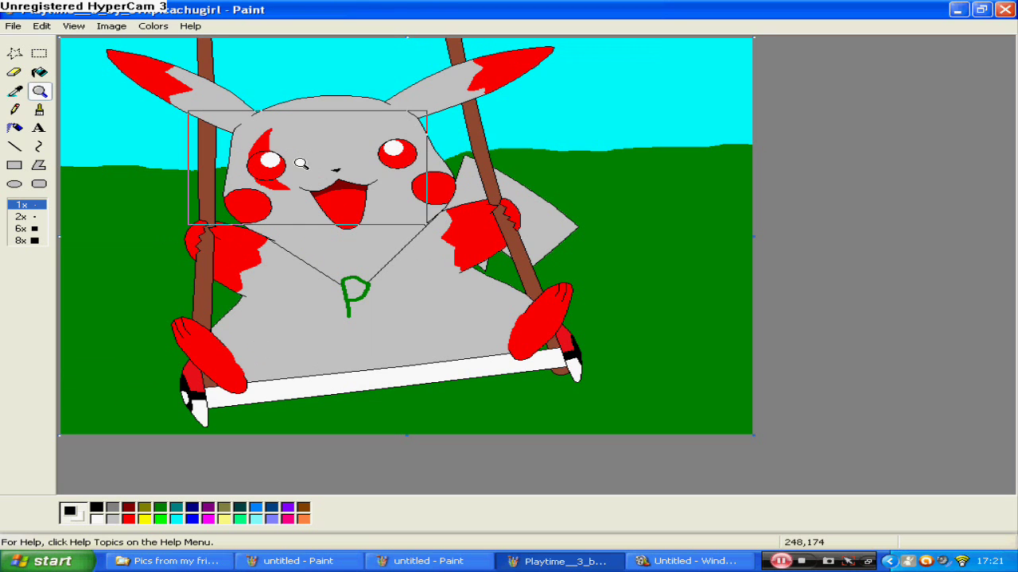
# Zoom in on Pikachu's left ear and pick up the ear's grey as the drawing colour
pyautogui.click(217, 106)
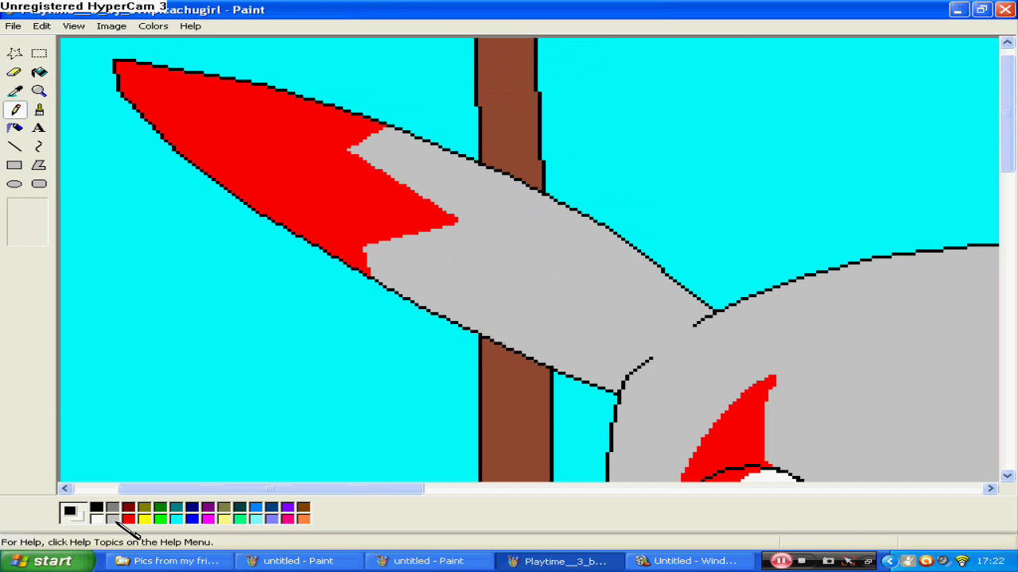
pyautogui.click(113, 519)
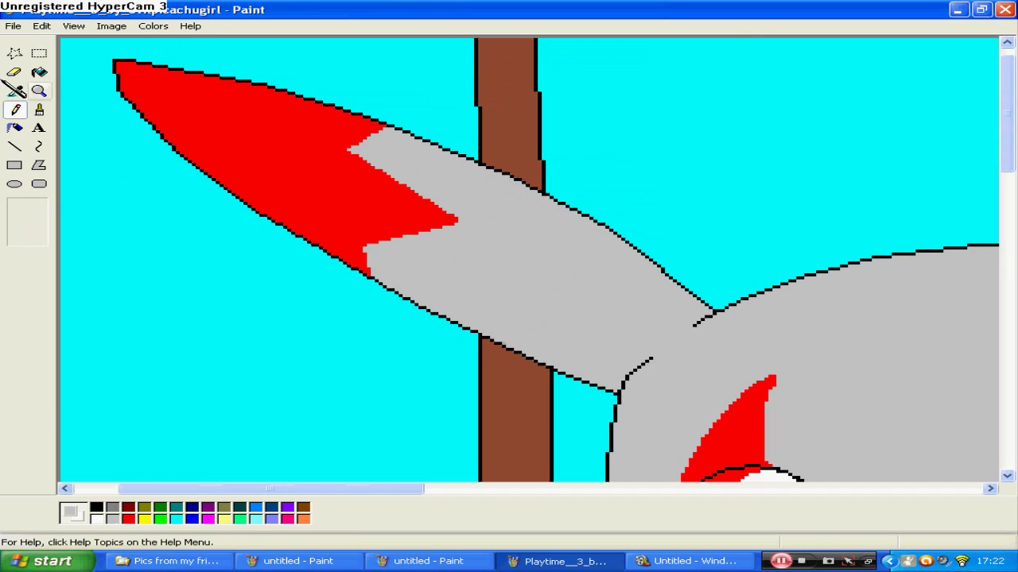
pyautogui.click(18, 91)
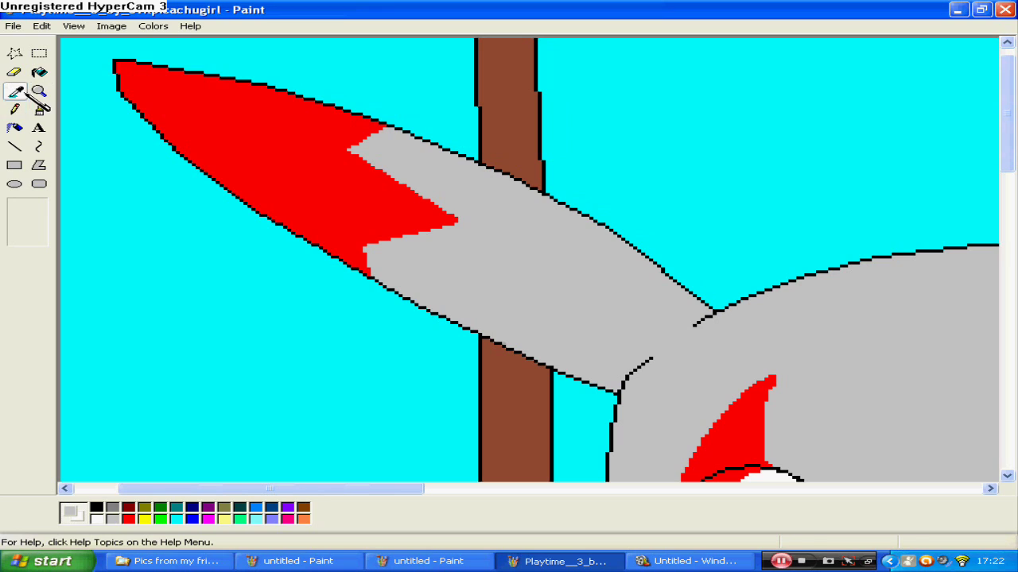
pyautogui.click(626, 291)
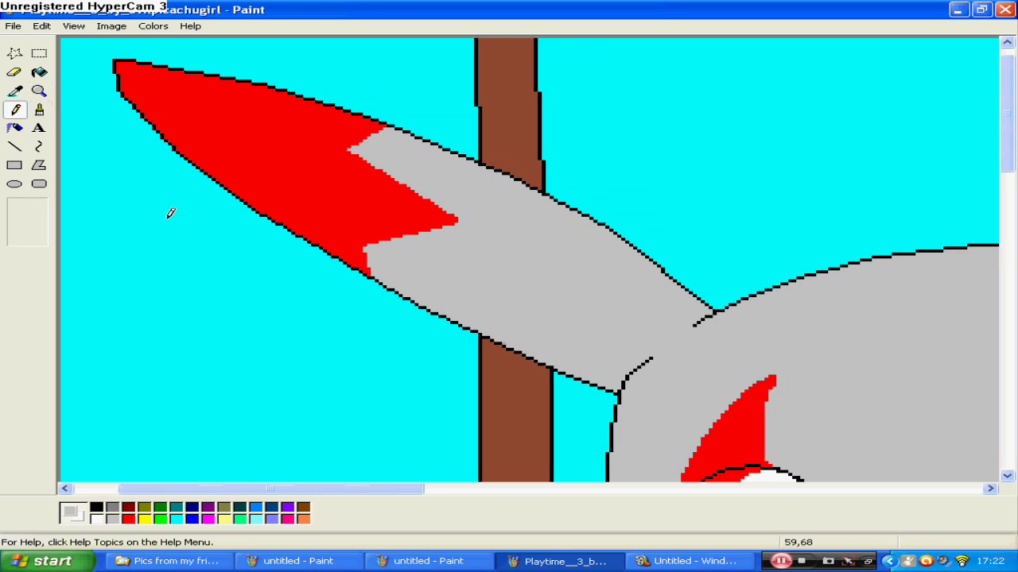
# Mix a custom grey darkened to 185,185,185 (Lum 175) in Edit Colors
pyautogui.click(159, 26)
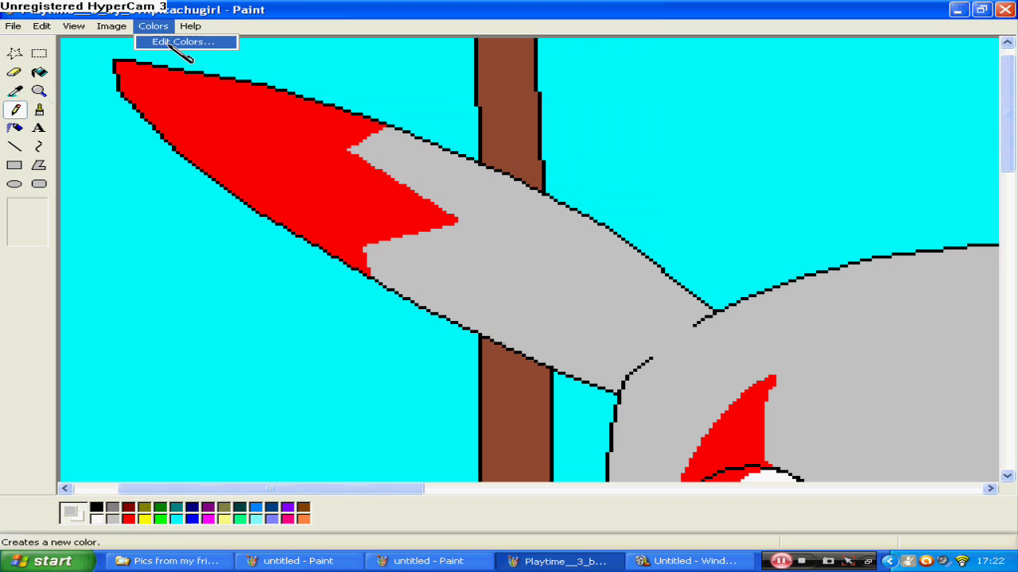
pyautogui.click(342, 140)
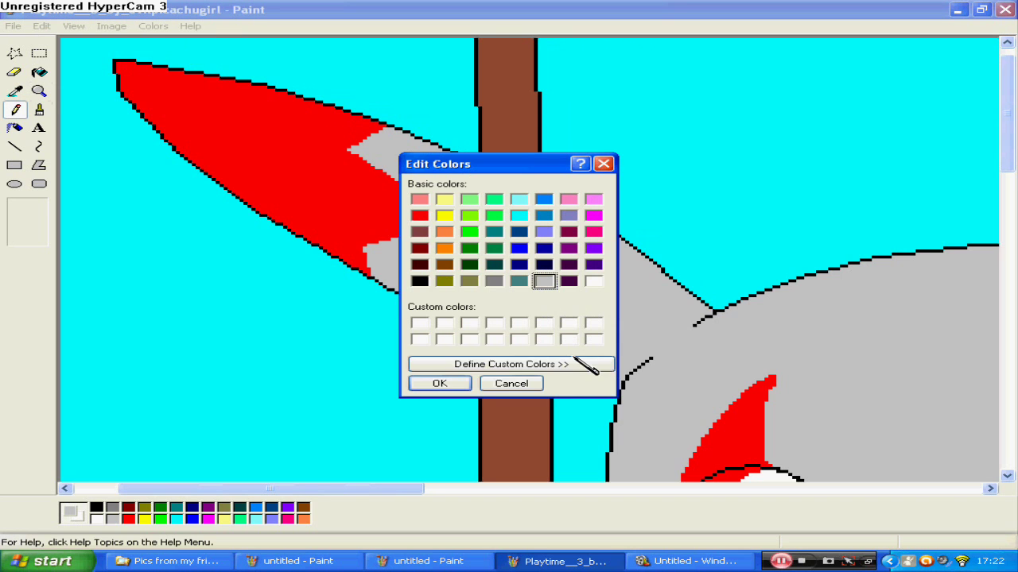
pyautogui.click(584, 362)
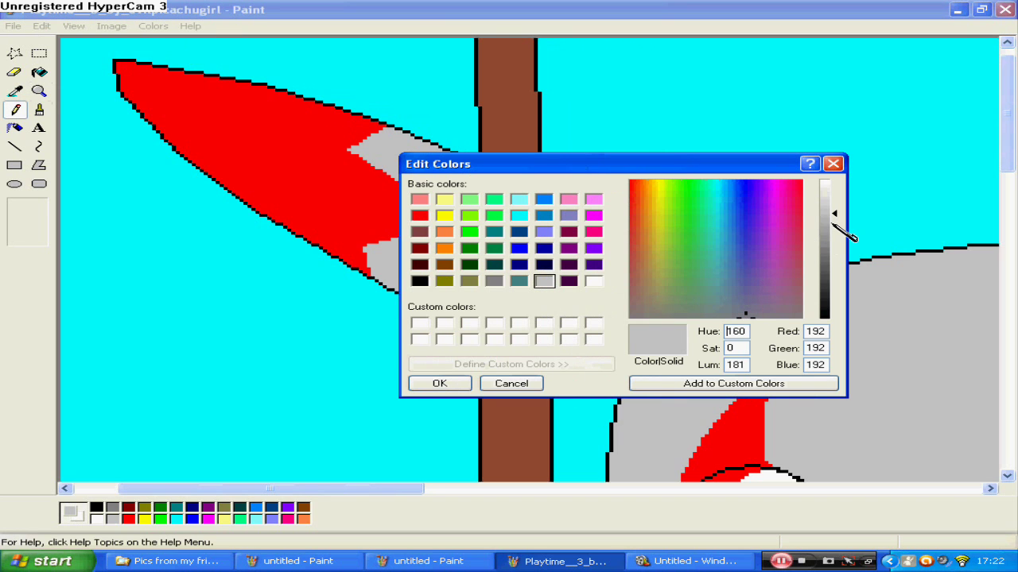
pyautogui.moveTo(834, 213); pyautogui.dragTo(834, 219)
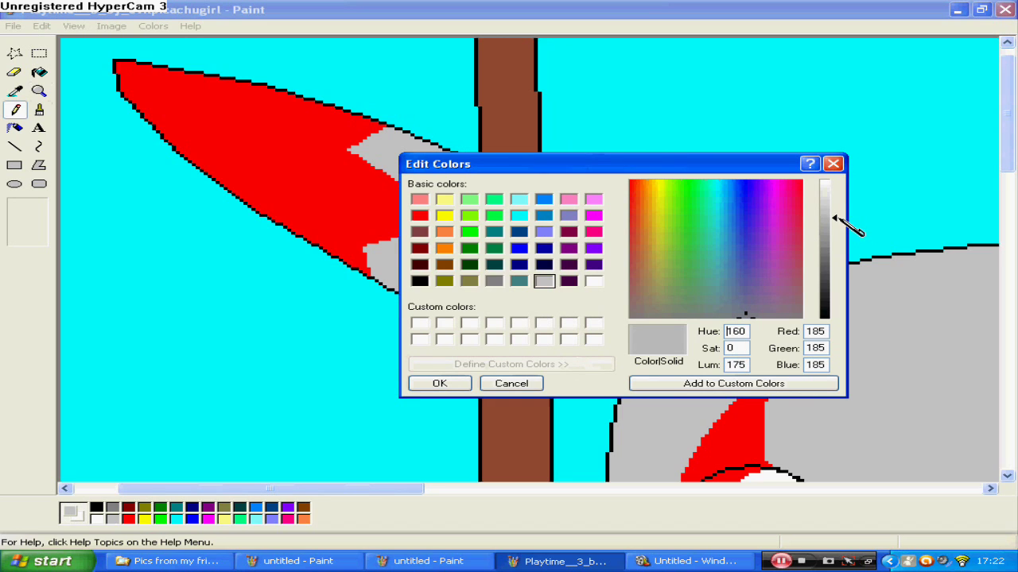
# Draw a bent 185-grey curve at the second line width along the ear's lower side
pyautogui.click(453, 384)
pyautogui.click(39, 146)
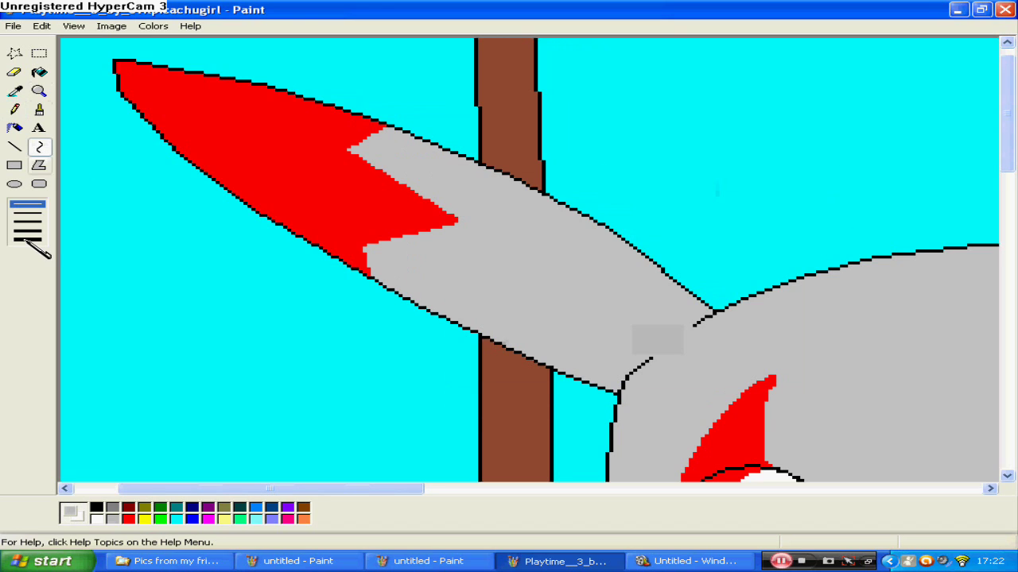
pyautogui.click(28, 221)
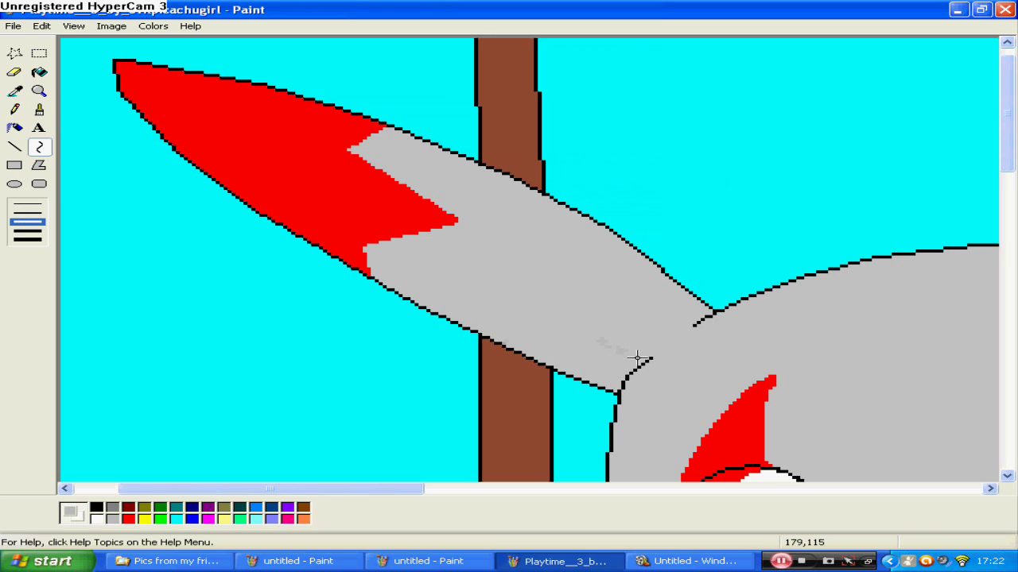
pyautogui.moveTo(642, 360); pyautogui.dragTo(386, 233)
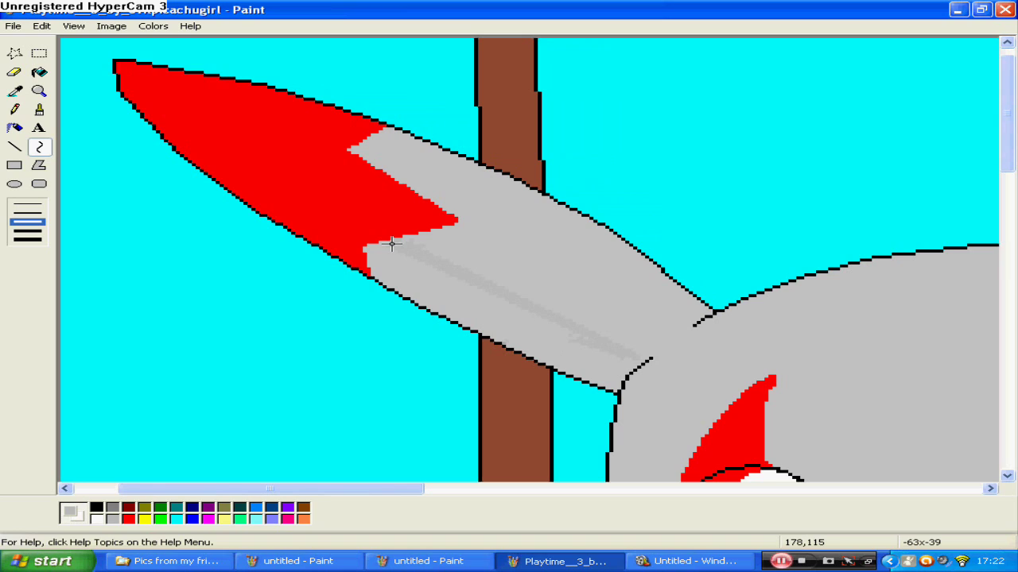
pyautogui.moveTo(517, 315); pyautogui.dragTo(482, 300)
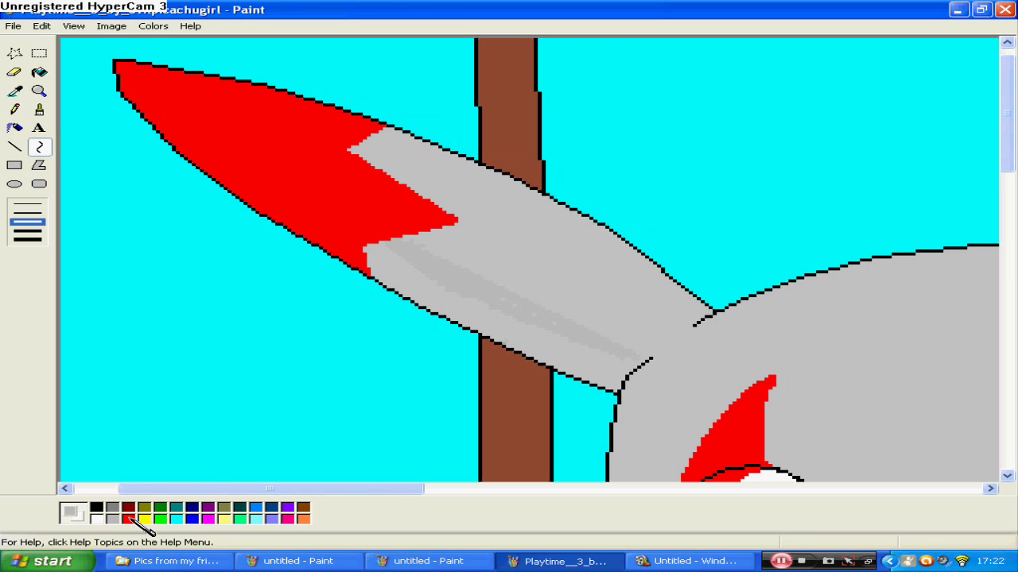
# Mix a slightly darker custom red by lowering its luminance
pyautogui.click(128, 519)
pyautogui.click(41, 109)
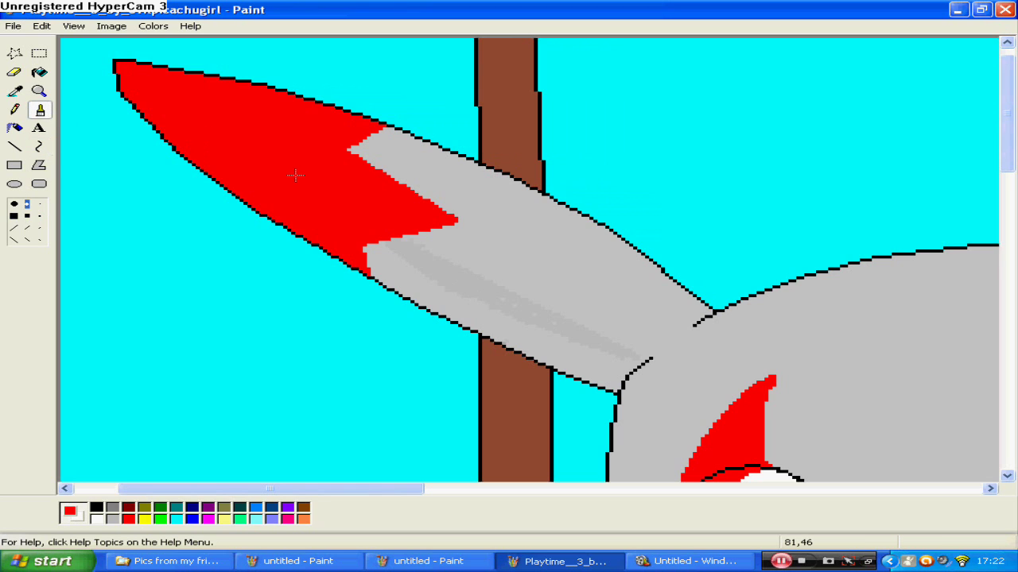
pyautogui.doubleClick(128, 518)
pyautogui.click(556, 364)
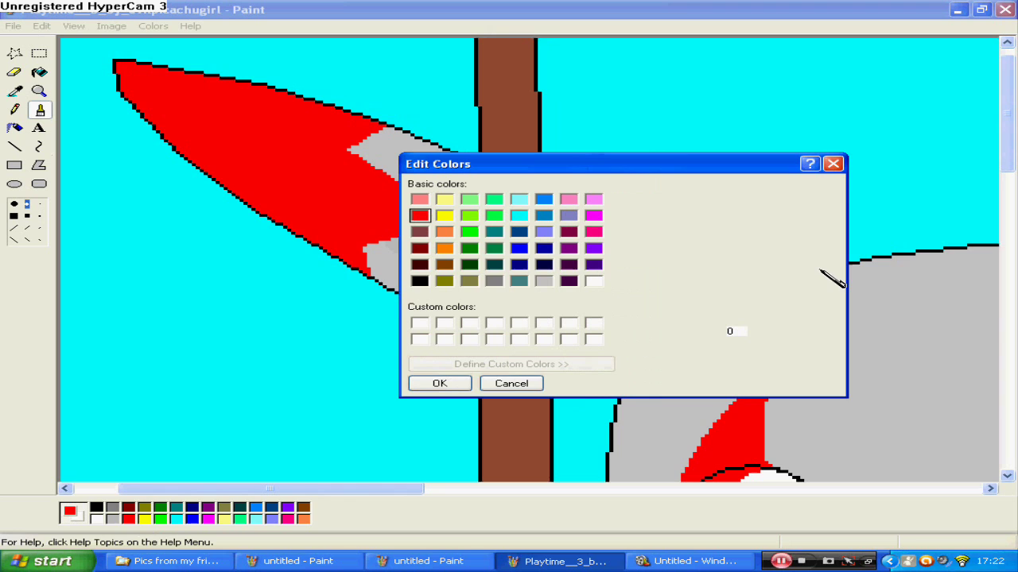
pyautogui.moveTo(845, 256); pyautogui.dragTo(845, 262)
pyautogui.click(442, 383)
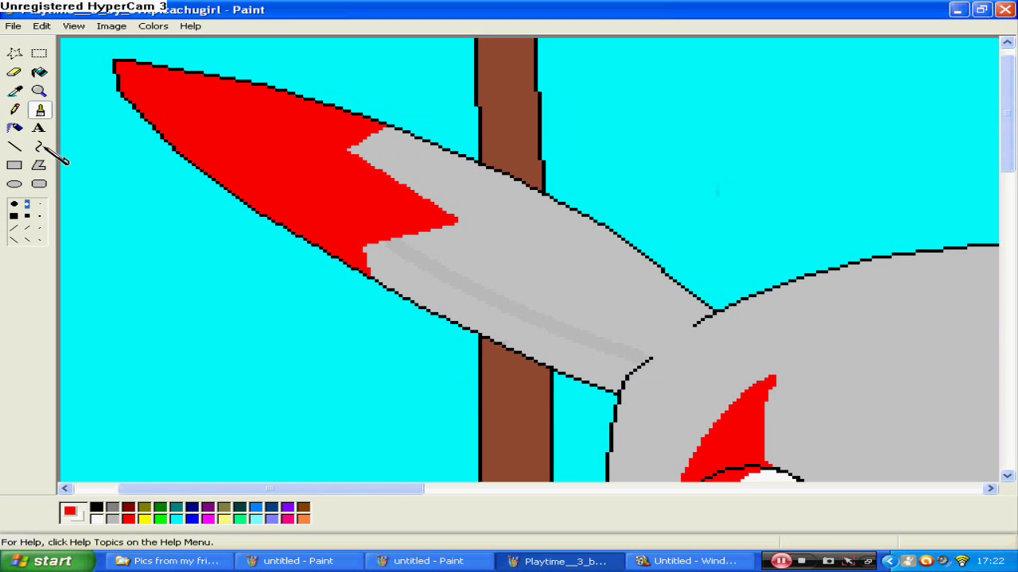
# Draw a bent darker red curve across the ear's red tip
pyautogui.click(39, 146)
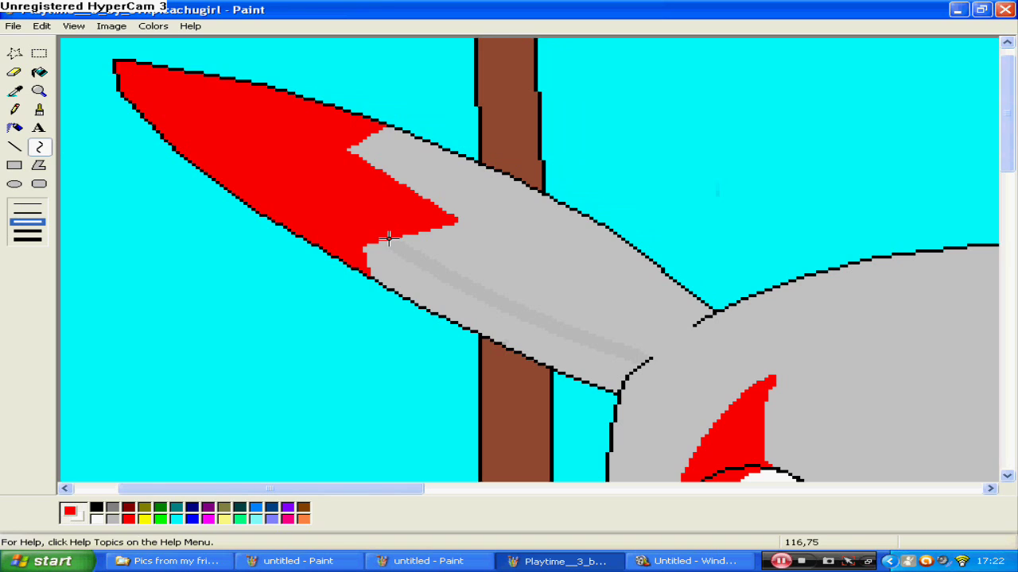
pyautogui.moveTo(389, 238); pyautogui.dragTo(231, 84)
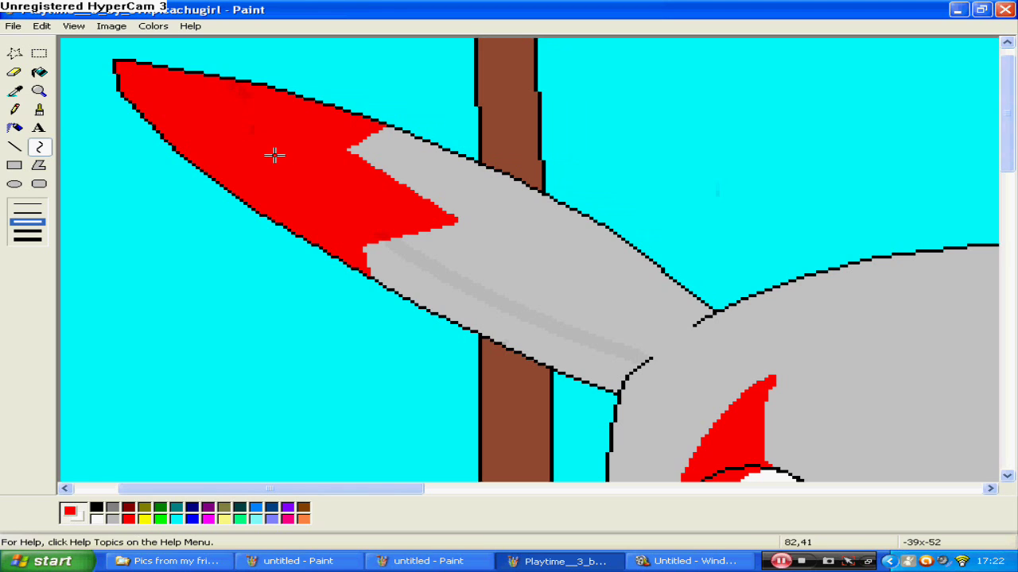
pyautogui.moveTo(274, 155); pyautogui.dragTo(92, 95)
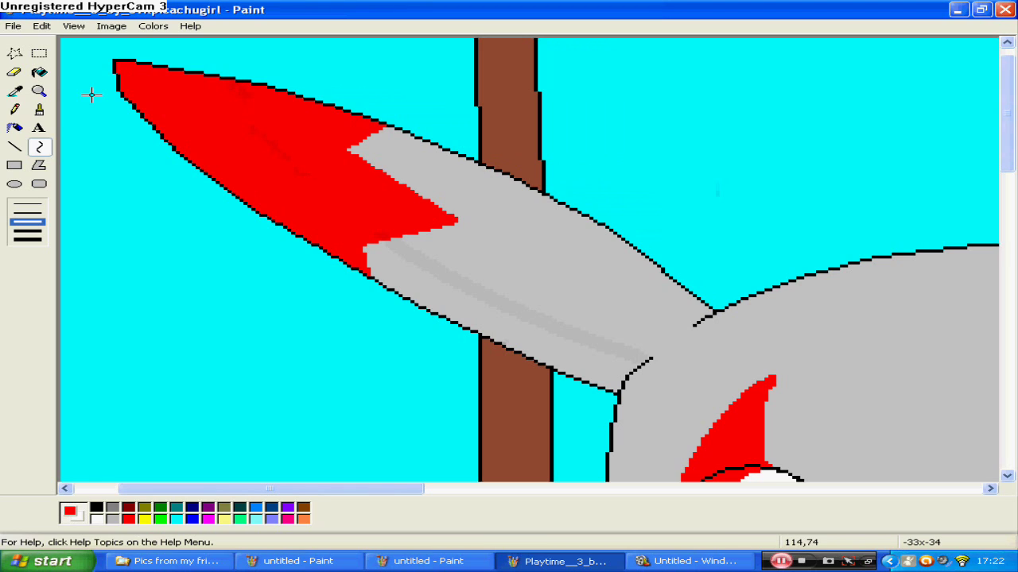
# Fill the band below the grey curve with the darker grey, then reselect red
pyautogui.click(39, 73)
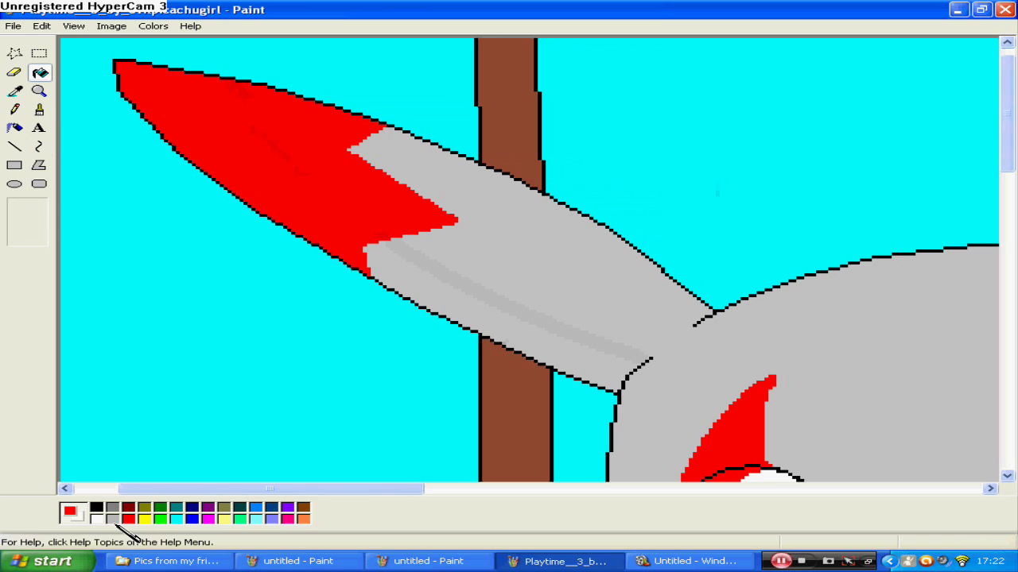
pyautogui.click(115, 522)
pyautogui.click(466, 312)
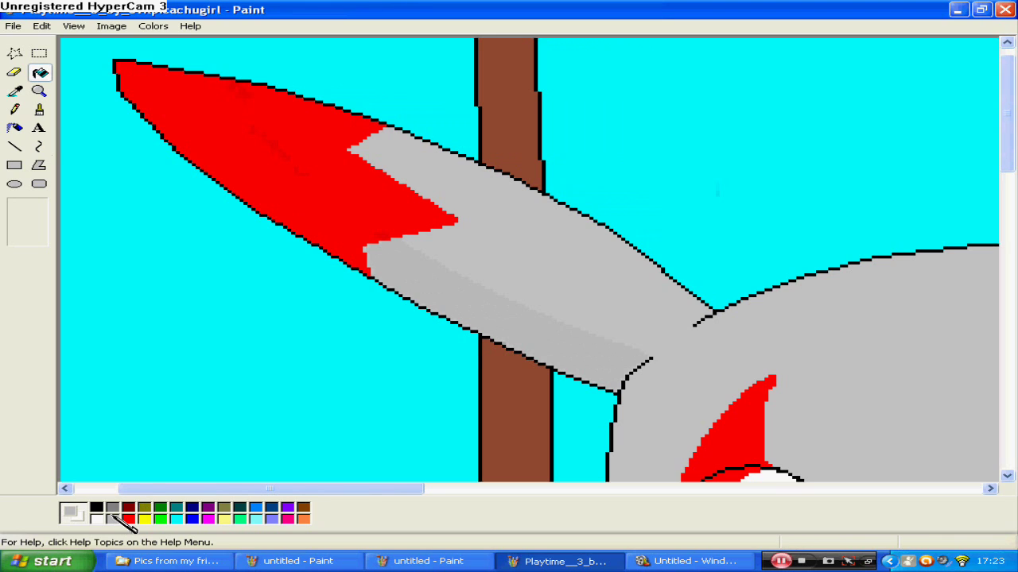
pyautogui.click(128, 519)
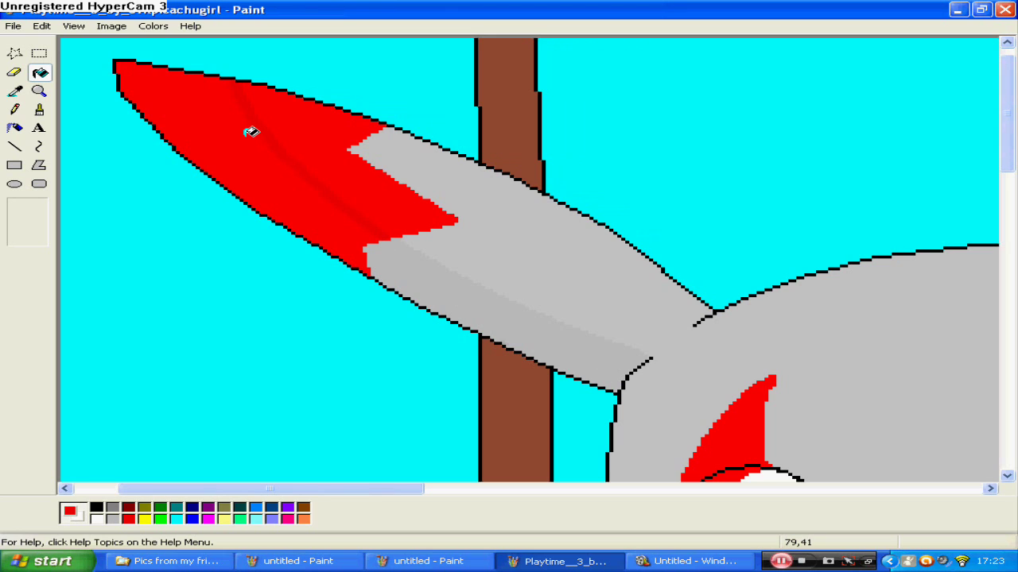
# Undo the last two actions, removing the fill
pyautogui.click(41, 26)
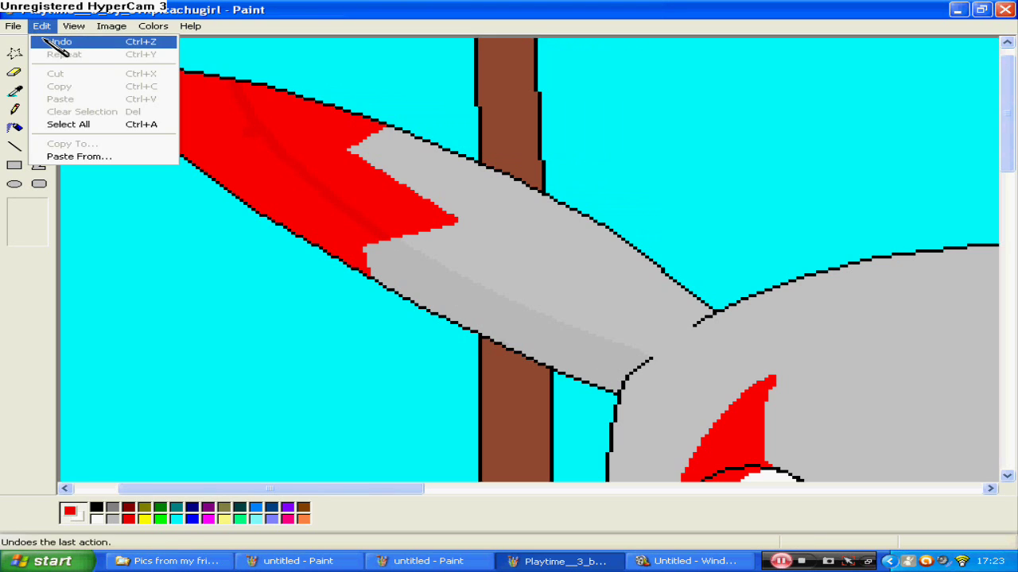
pyautogui.click(41, 25)
pyautogui.click(41, 26)
pyautogui.click(57, 43)
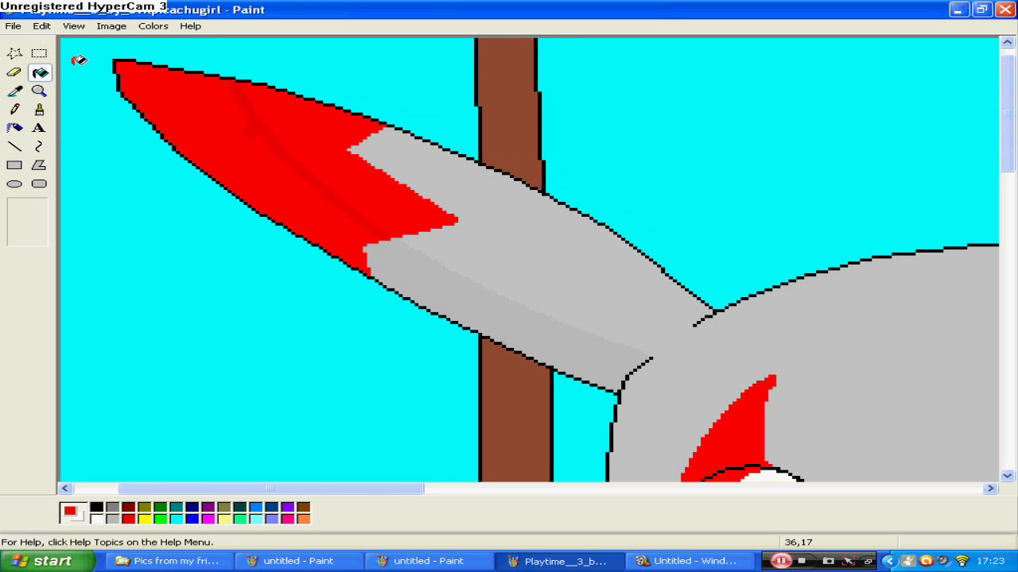
pyautogui.click(42, 26)
pyautogui.click(57, 43)
# Darken the grey slightly and draw a curved shading stroke along the ear's lower grey section
pyautogui.doubleClick(189, 509)
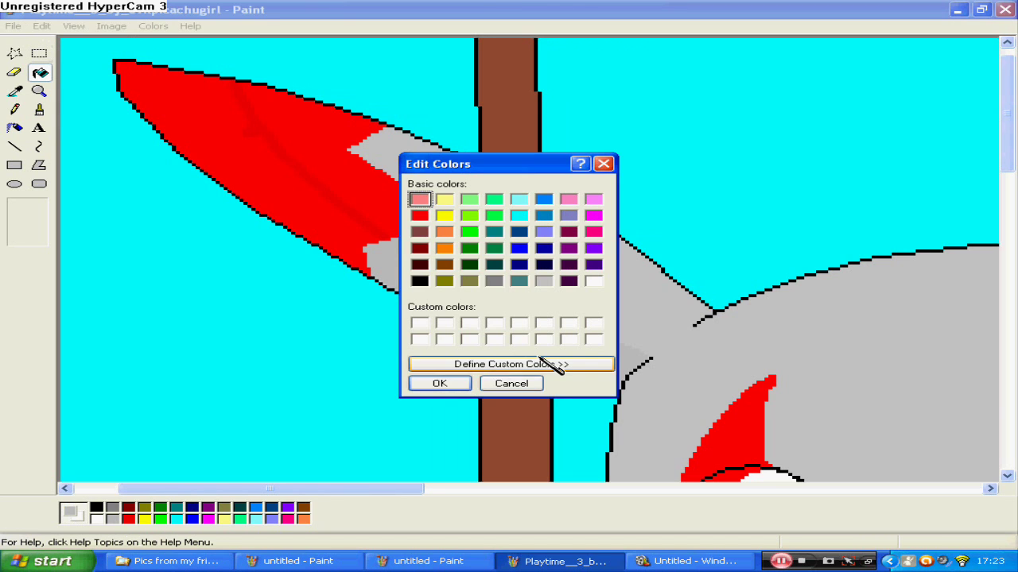
pyautogui.click(545, 363)
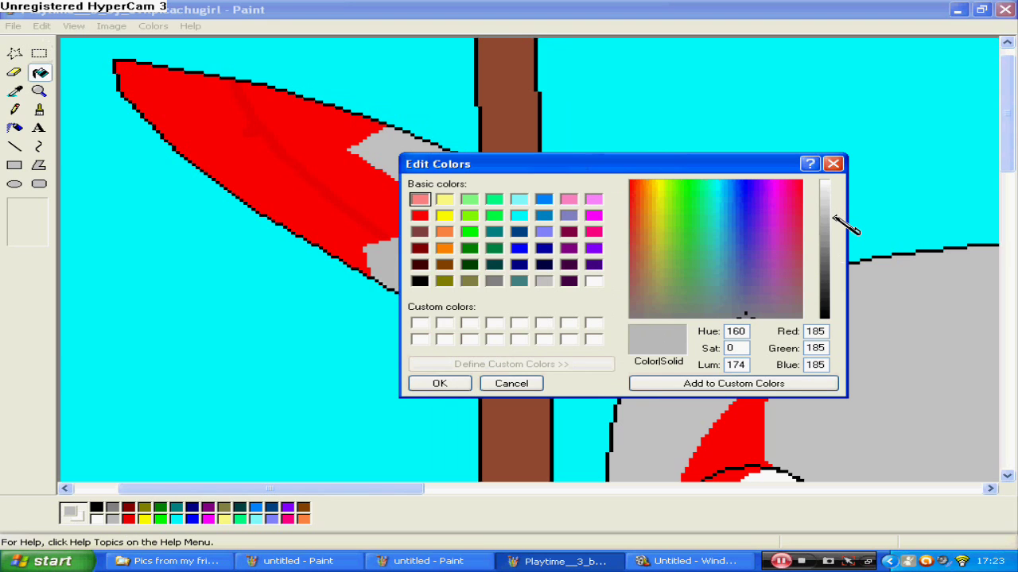
pyautogui.moveTo(834, 218); pyautogui.dragTo(834, 221)
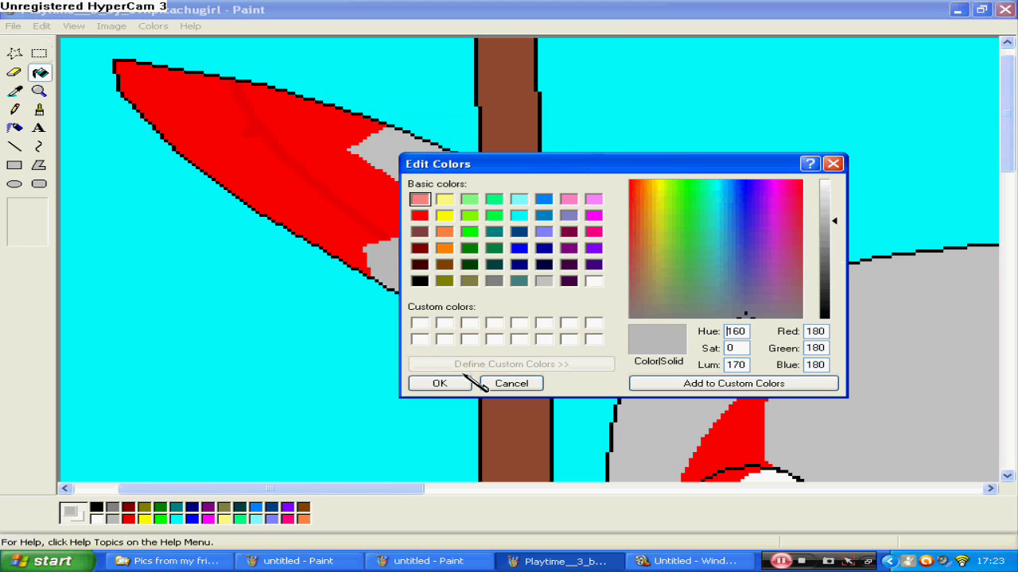
pyautogui.click(440, 384)
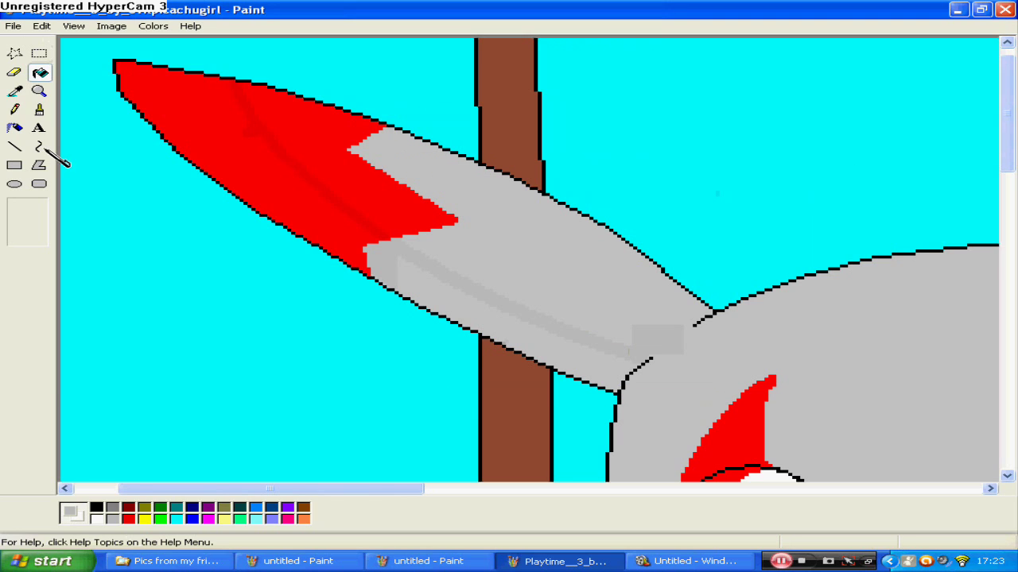
pyautogui.click(39, 147)
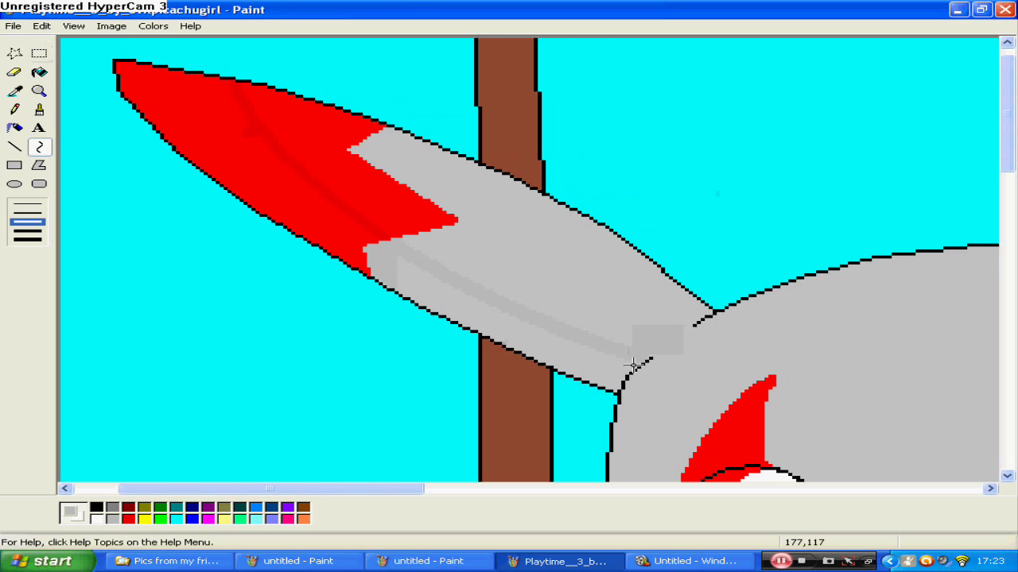
pyautogui.moveTo(633, 364); pyautogui.dragTo(566, 342)
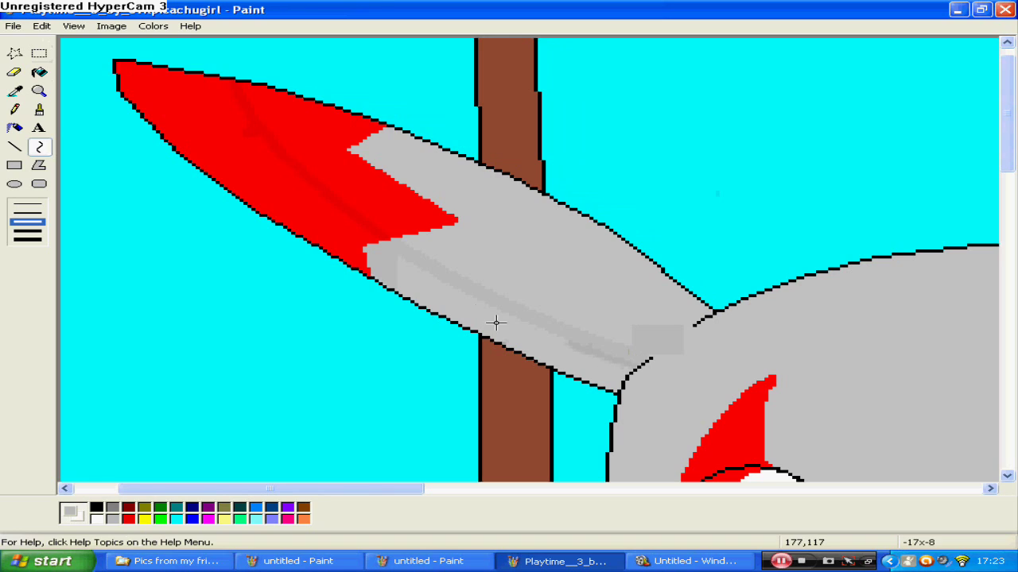
pyautogui.moveTo(495, 322); pyautogui.dragTo(382, 246)
pyautogui.moveTo(557, 345); pyautogui.dragTo(428, 283)
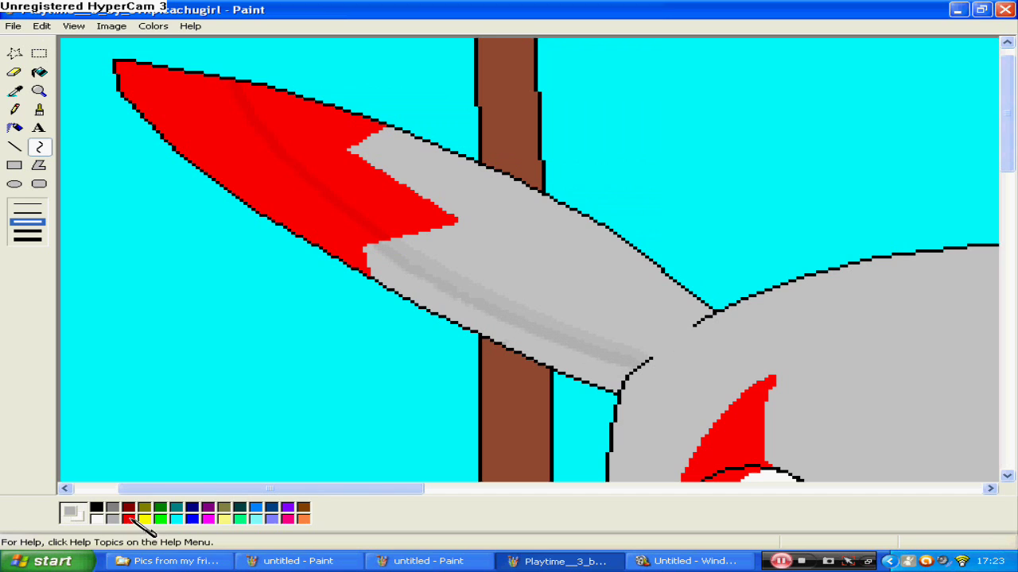
# Darken the red to luminance 106 and sweep a curved stroke across the red ear tip
pyautogui.doubleClick(128, 518)
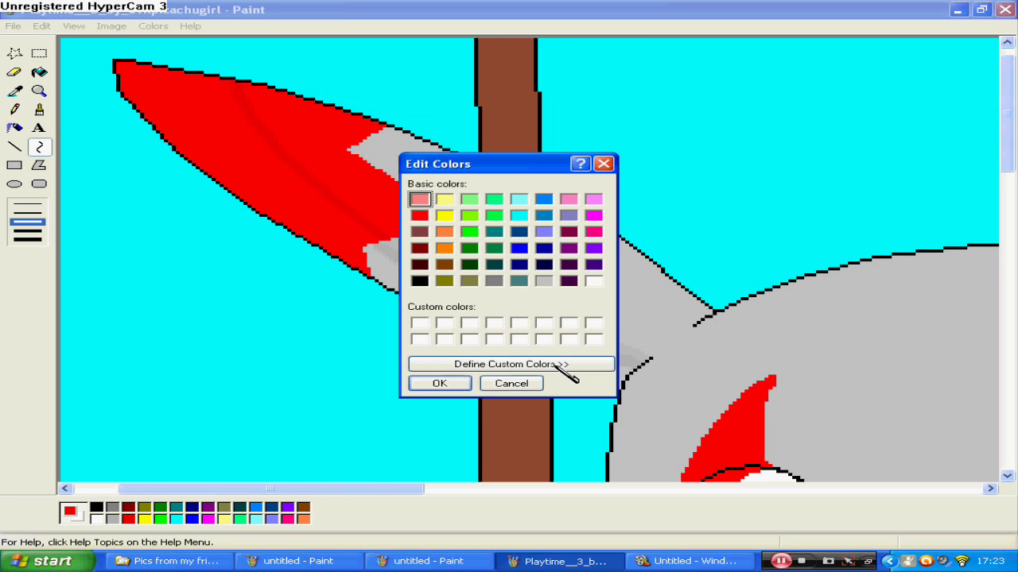
pyautogui.click(563, 366)
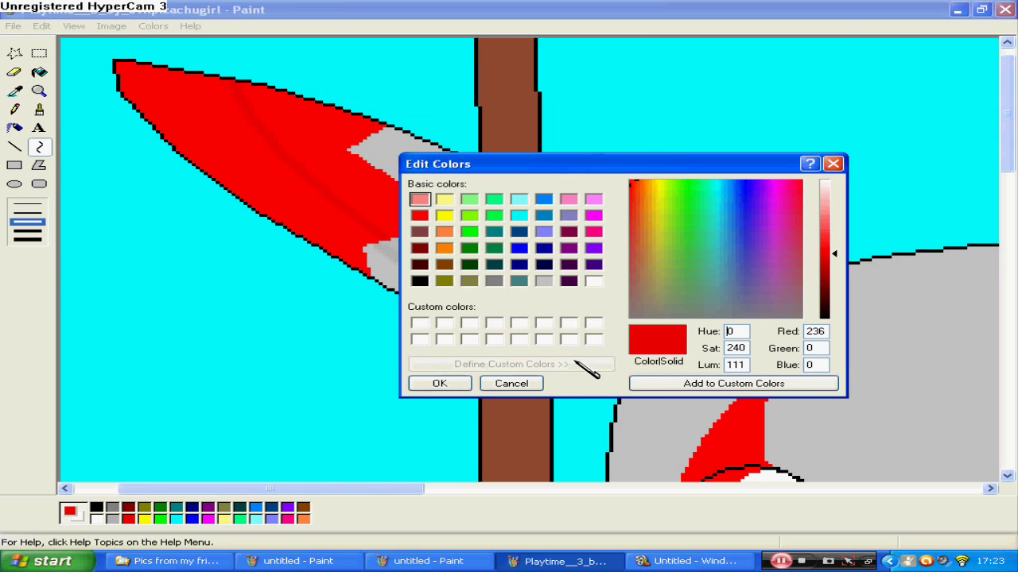
pyautogui.click(832, 256)
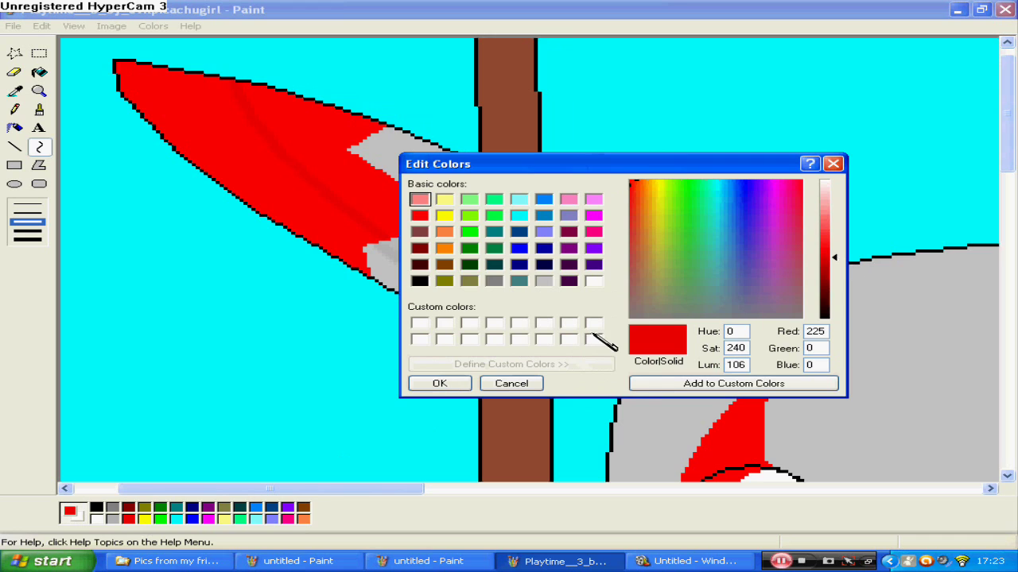
pyautogui.click(439, 385)
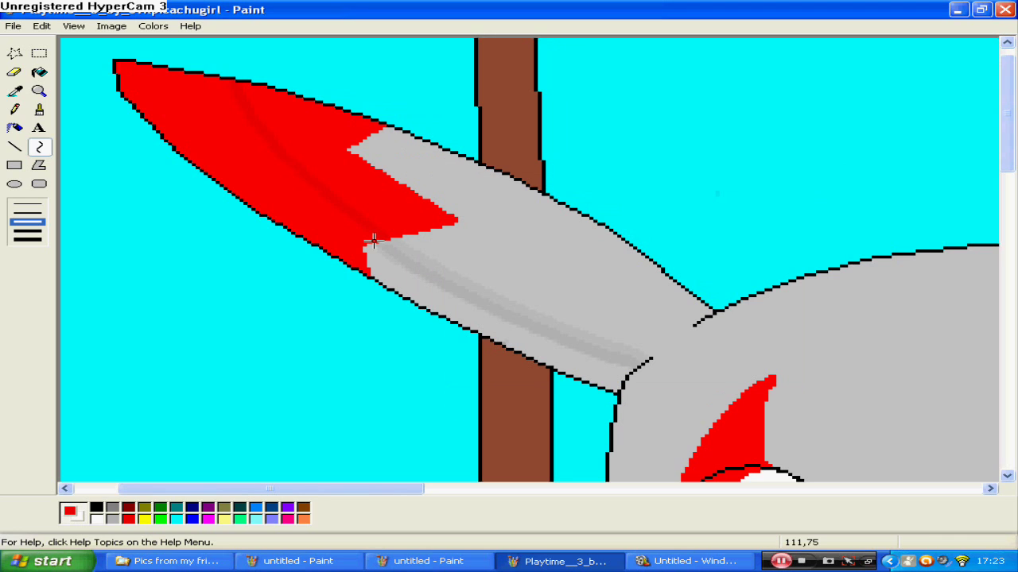
pyautogui.moveTo(363, 234)
pyautogui.mouseDown()
pyautogui.moveTo(241, 132)
pyautogui.moveTo(349, 95)
pyautogui.moveTo(200, 88)
pyautogui.moveTo(223, 82)
pyautogui.moveTo(272, 186)
pyautogui.moveTo(315, 212)
pyautogui.moveTo(329, 209)
pyautogui.moveTo(234, 143)
pyautogui.moveTo(218, 117)
pyautogui.mouseUp()
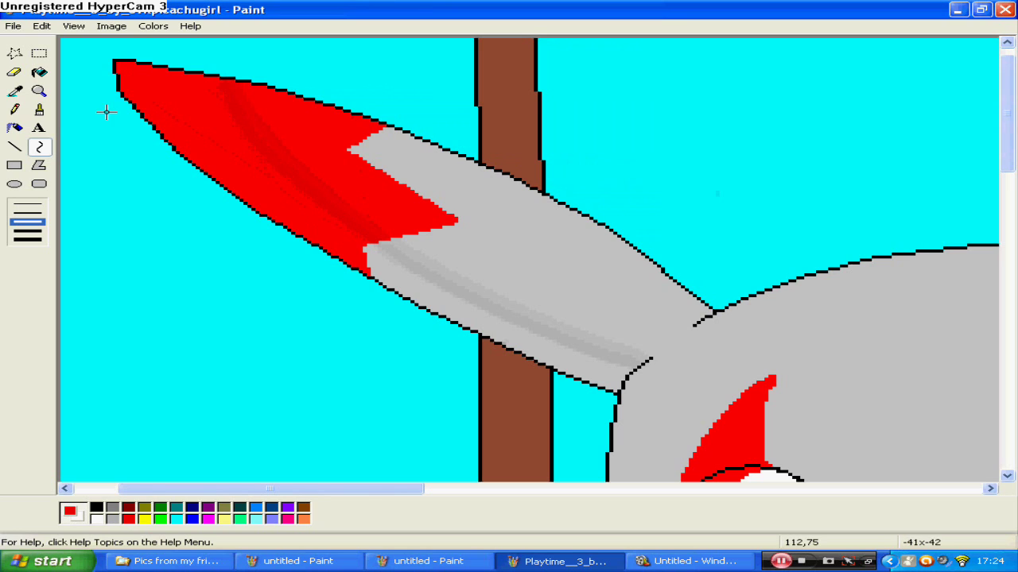
pyautogui.click(14, 109)
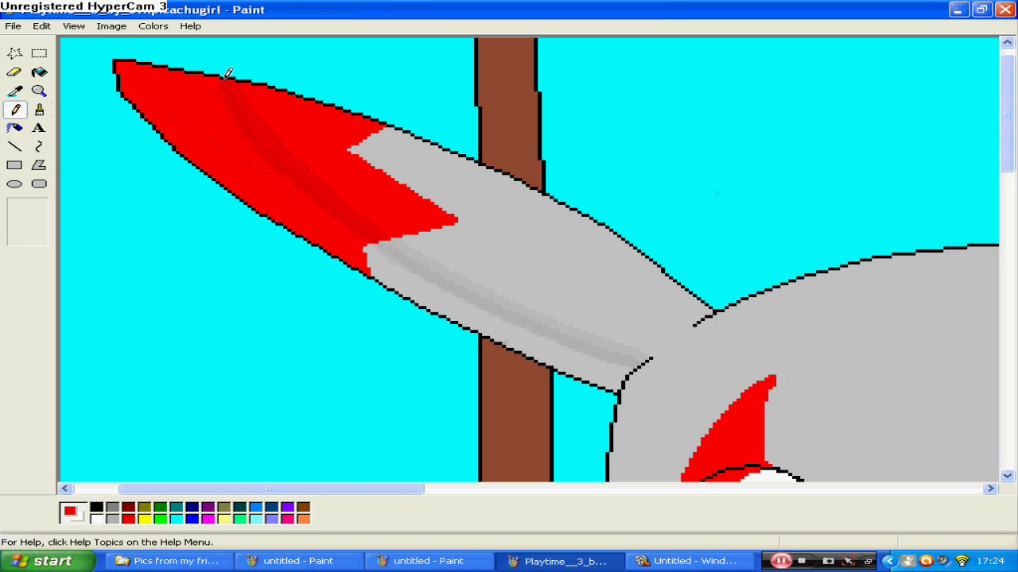
# Darken the light grey to 167 (Lum 158) as a custom colour
pyautogui.click(112, 519)
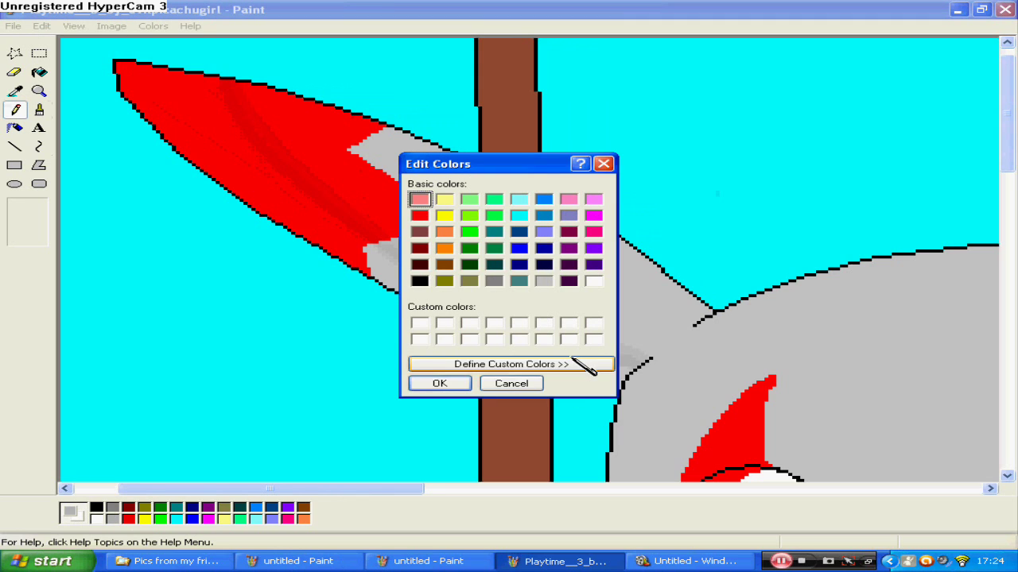
pyautogui.click(584, 364)
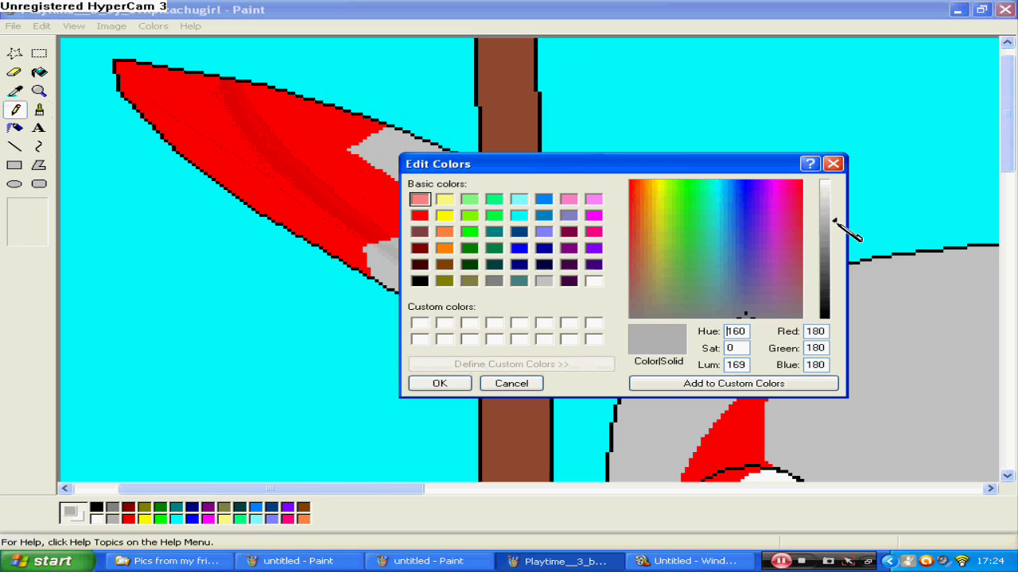
pyautogui.moveTo(837, 222); pyautogui.dragTo(836, 228)
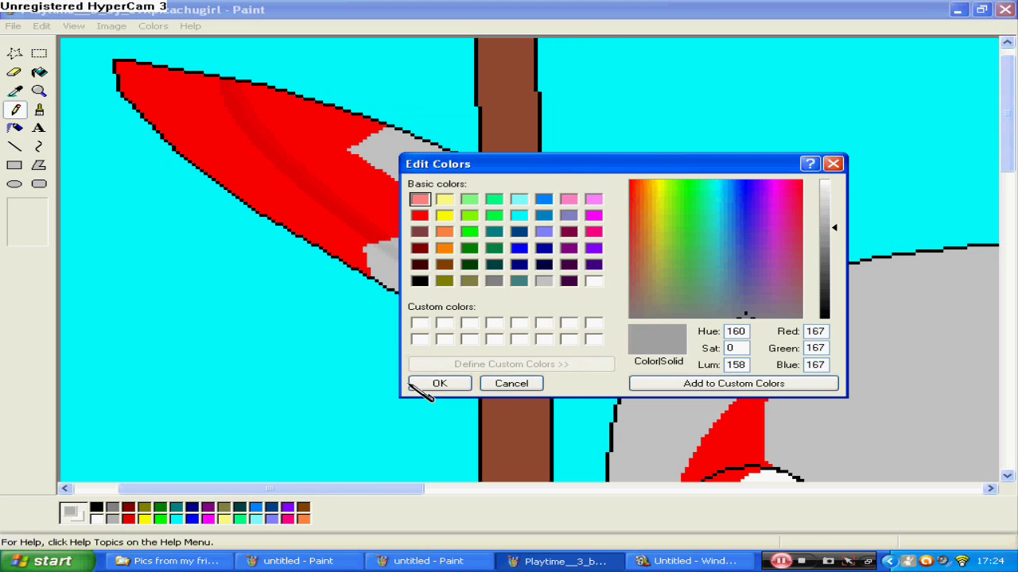
pyautogui.click(421, 383)
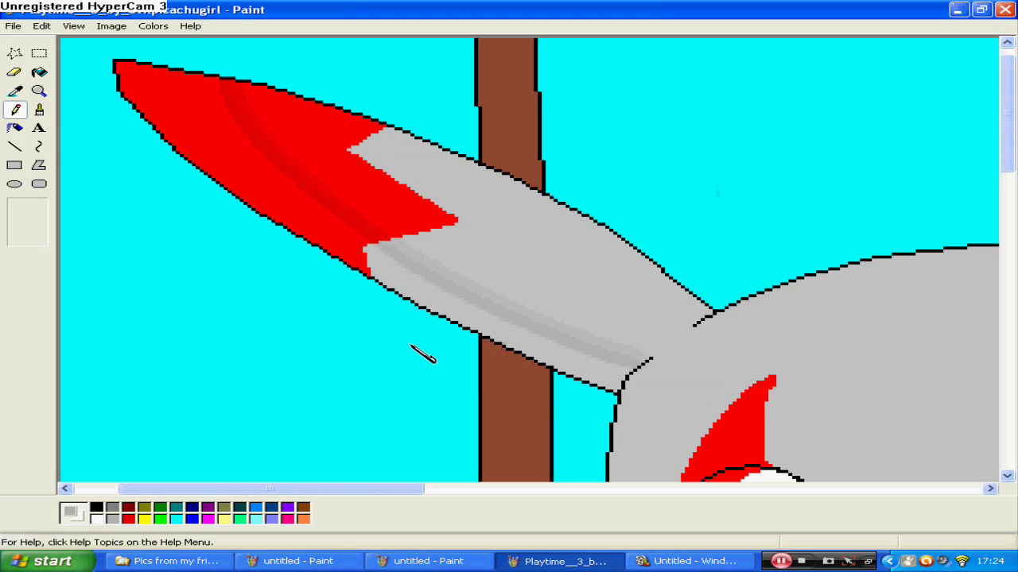
# Draw a 167-grey curve along the grey ear, then begin editing the red colour
pyautogui.click(39, 147)
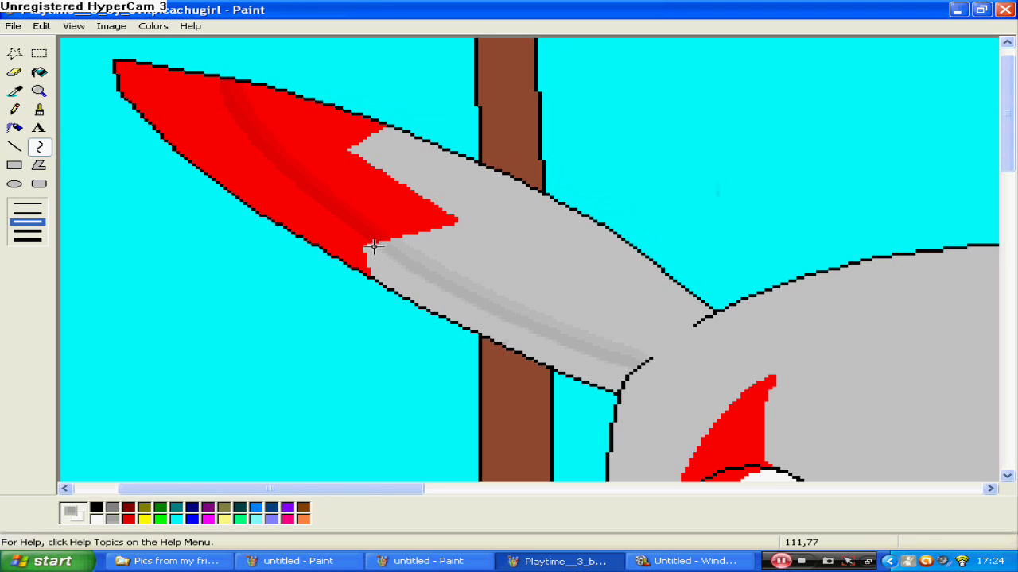
pyautogui.moveTo(374, 247); pyautogui.dragTo(462, 315)
pyautogui.click(15, 109)
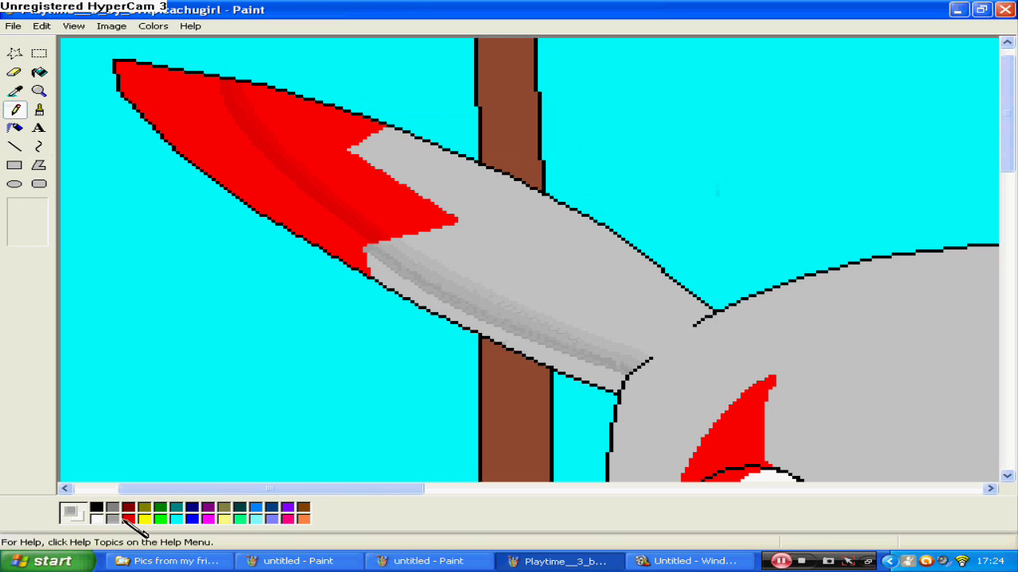
pyautogui.click(128, 519)
pyautogui.doubleClick(128, 519)
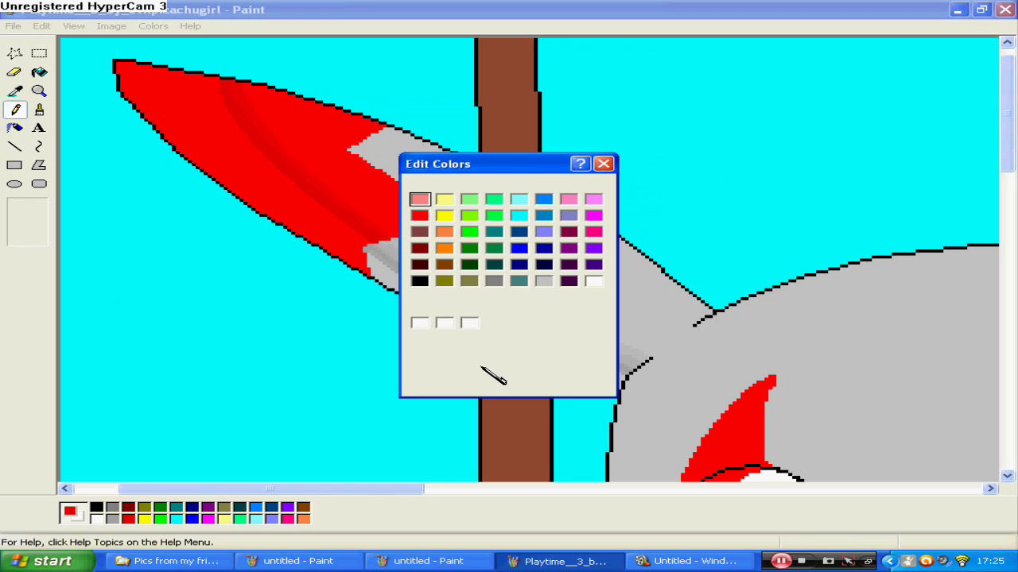
# Darken the red to 202 and draw a bent curve along the red ear tip
pyautogui.click(592, 364)
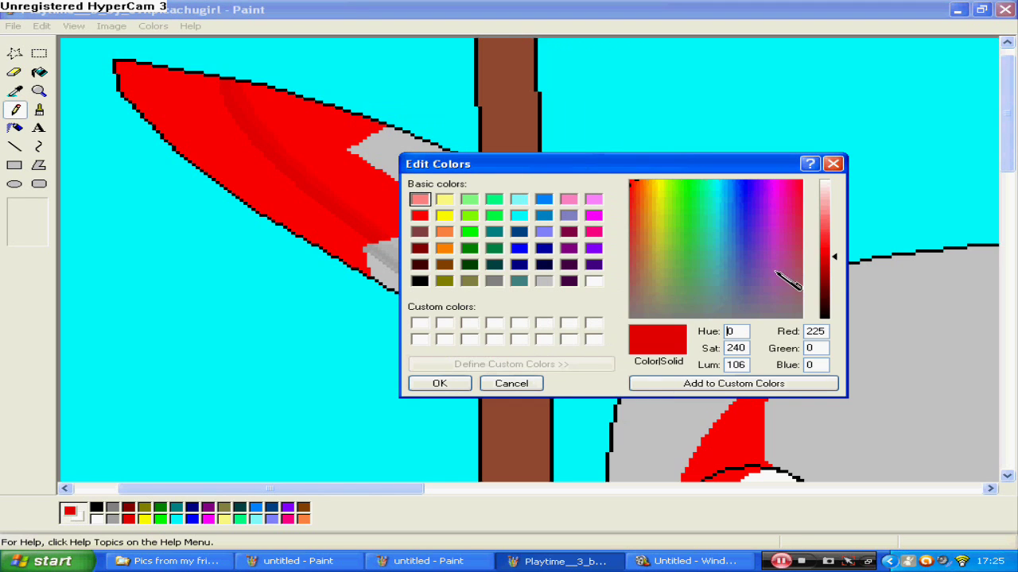
pyautogui.click(833, 261)
pyautogui.click(833, 264)
pyautogui.click(437, 384)
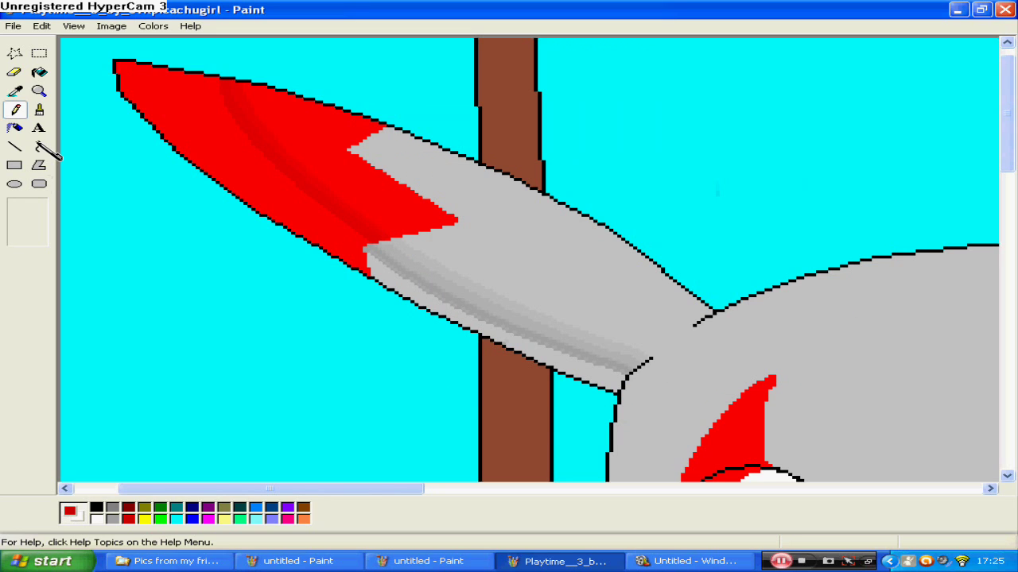
pyautogui.click(38, 146)
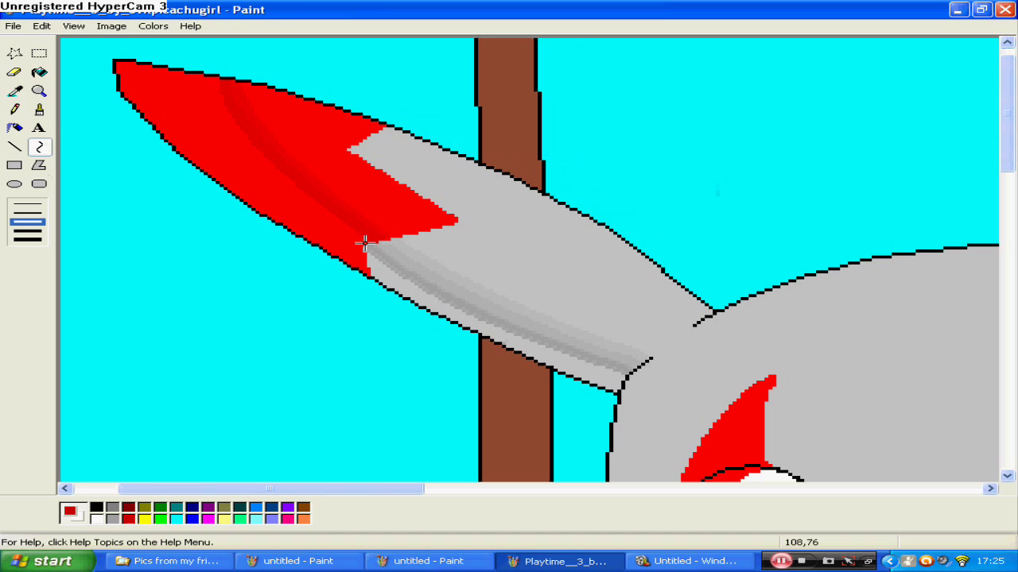
pyautogui.moveTo(365, 242); pyautogui.dragTo(214, 82)
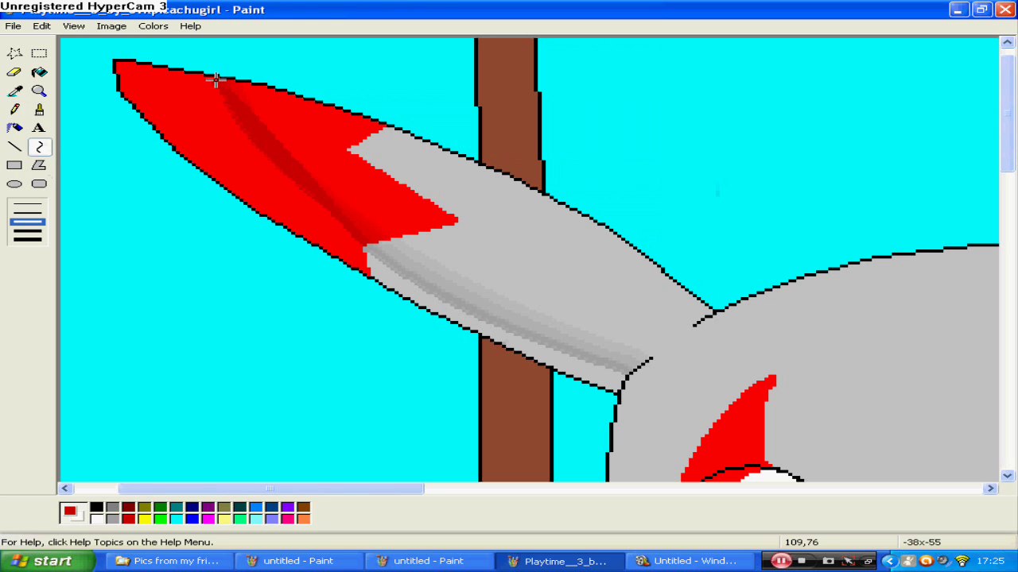
pyautogui.moveTo(223, 145)
pyautogui.mouseDown()
pyautogui.moveTo(318, 215)
pyautogui.moveTo(216, 129)
pyautogui.mouseUp()
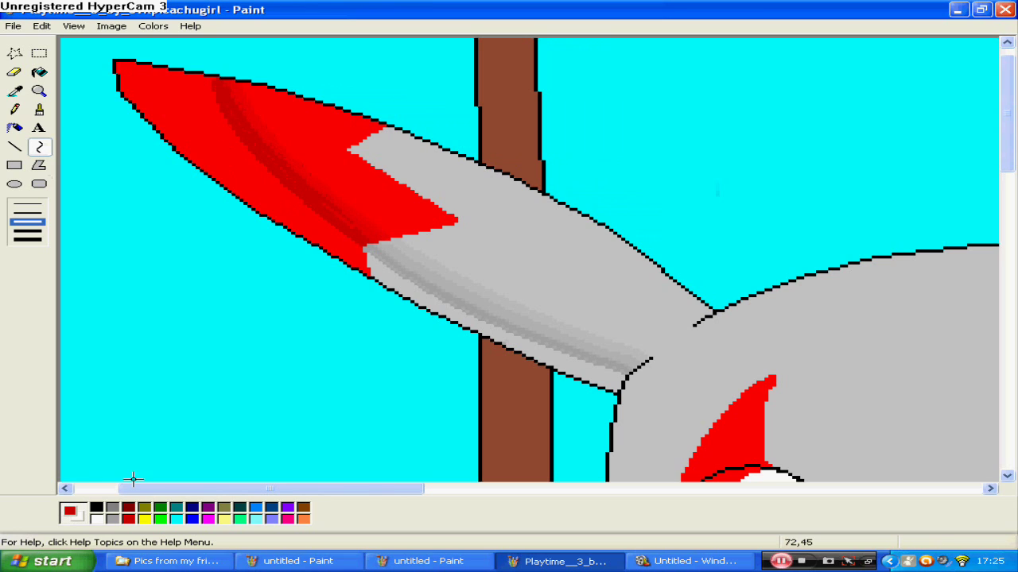
pyautogui.click(112, 521)
# Darken the grey further and flood-fill the ear's lower grey band with it
pyautogui.doubleClick(112, 519)
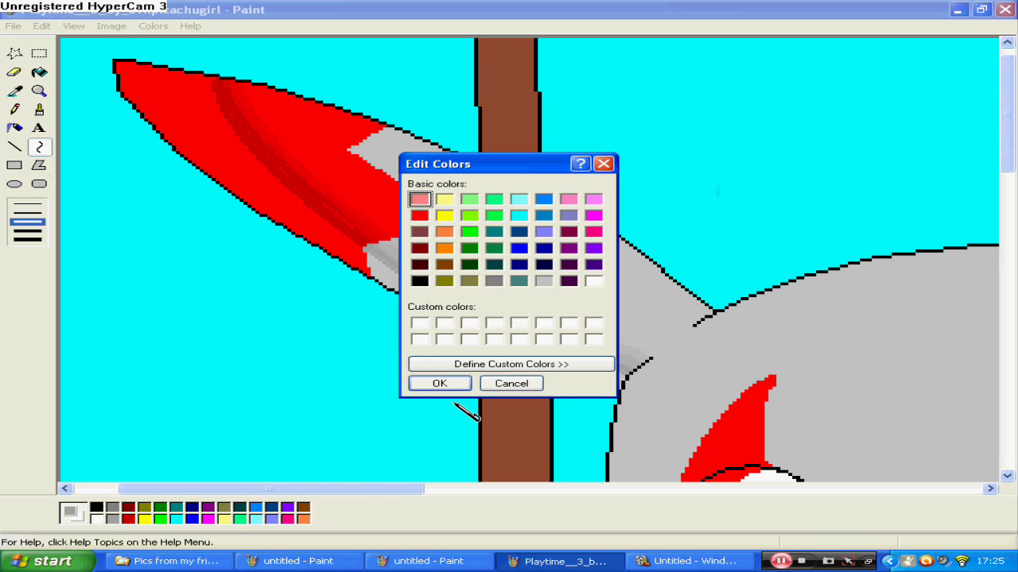
pyautogui.click(541, 363)
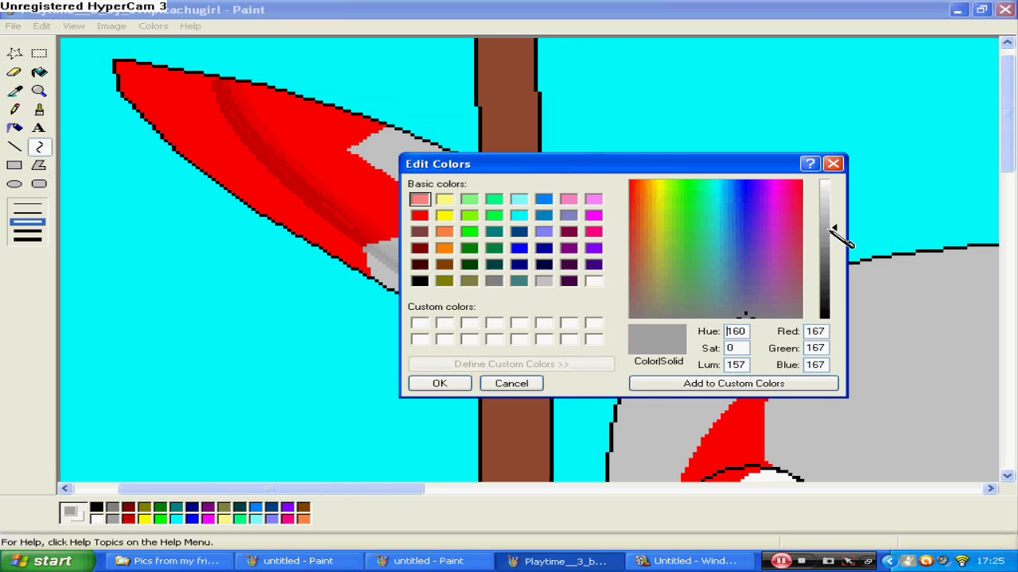
pyautogui.moveTo(835, 228); pyautogui.dragTo(835, 233)
pyautogui.click(440, 384)
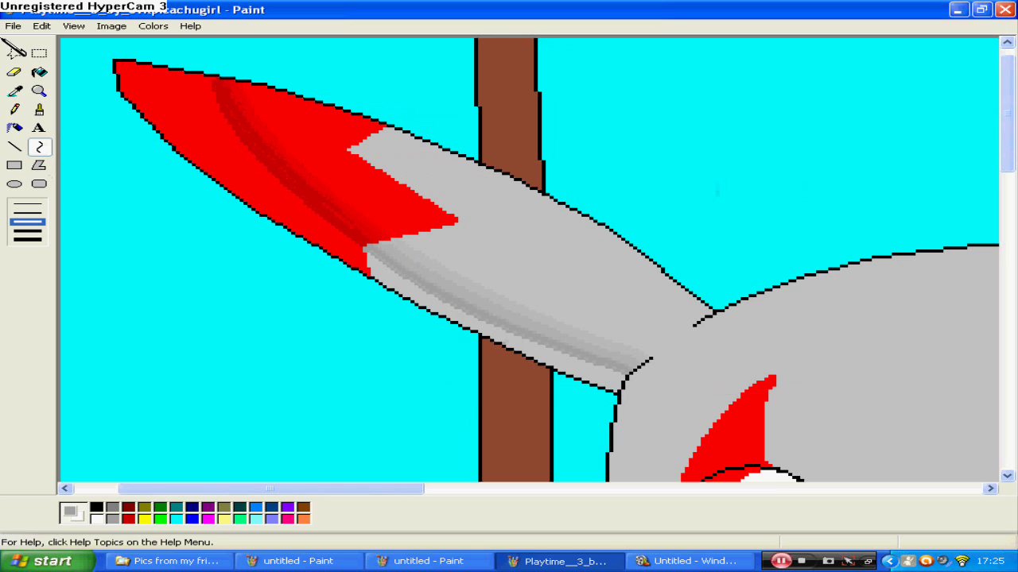
pyautogui.click(39, 72)
pyautogui.click(413, 287)
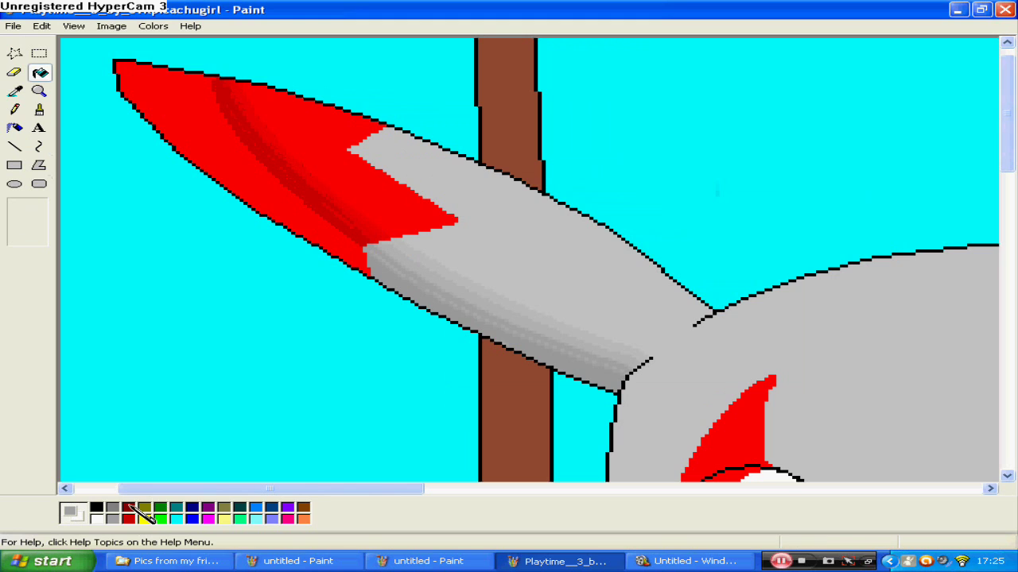
# Set red to 174,0,0 (Lum 82) and fill the ear tip's outer section
pyautogui.click(129, 510)
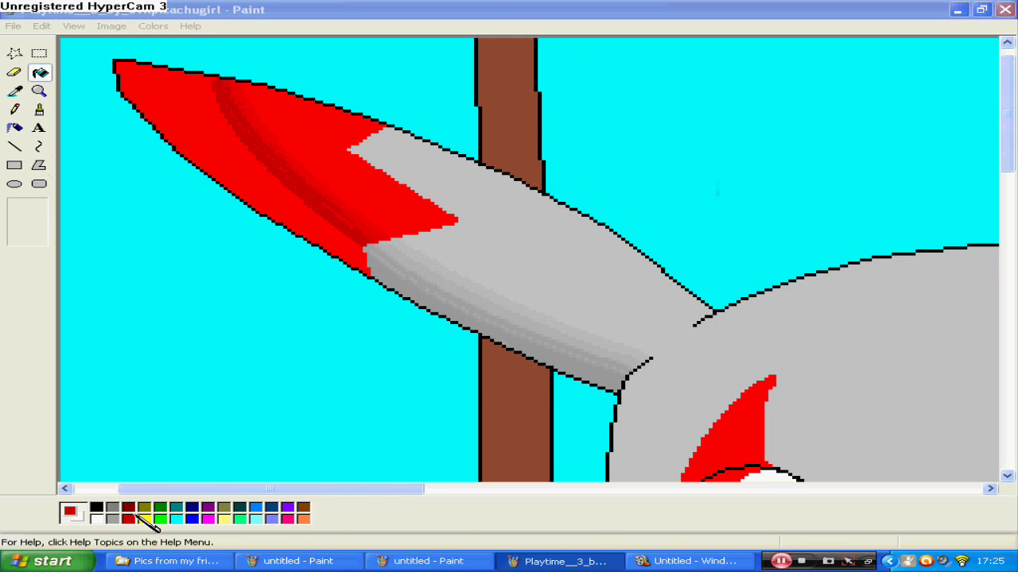
pyautogui.click(586, 366)
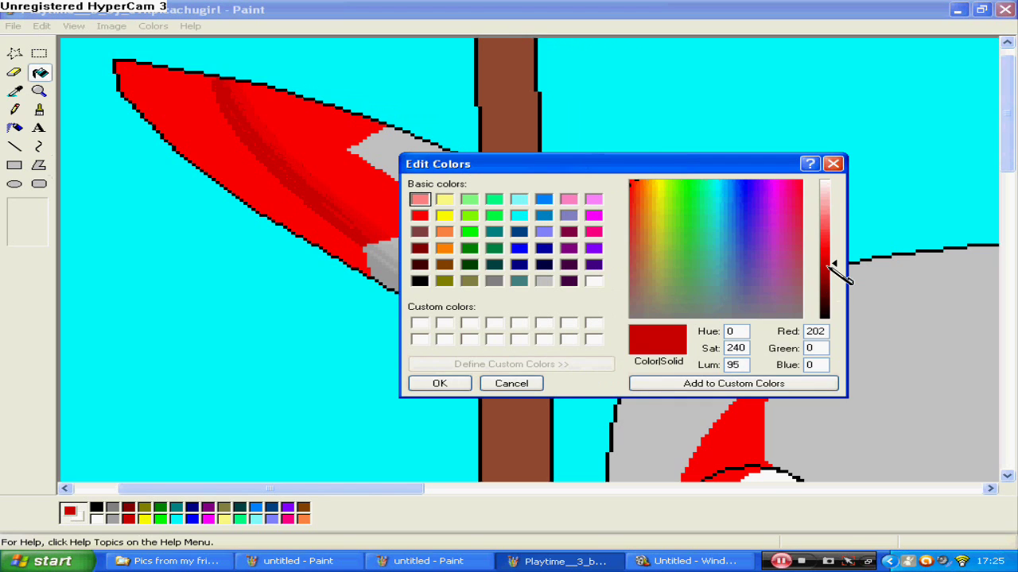
pyautogui.click(831, 271)
pyautogui.click(440, 384)
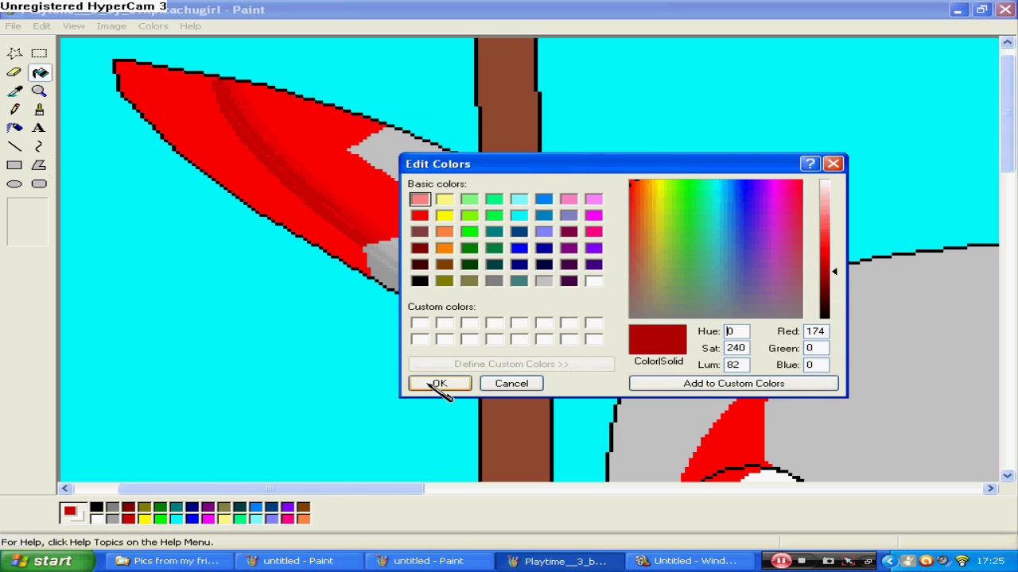
pyautogui.click(264, 180)
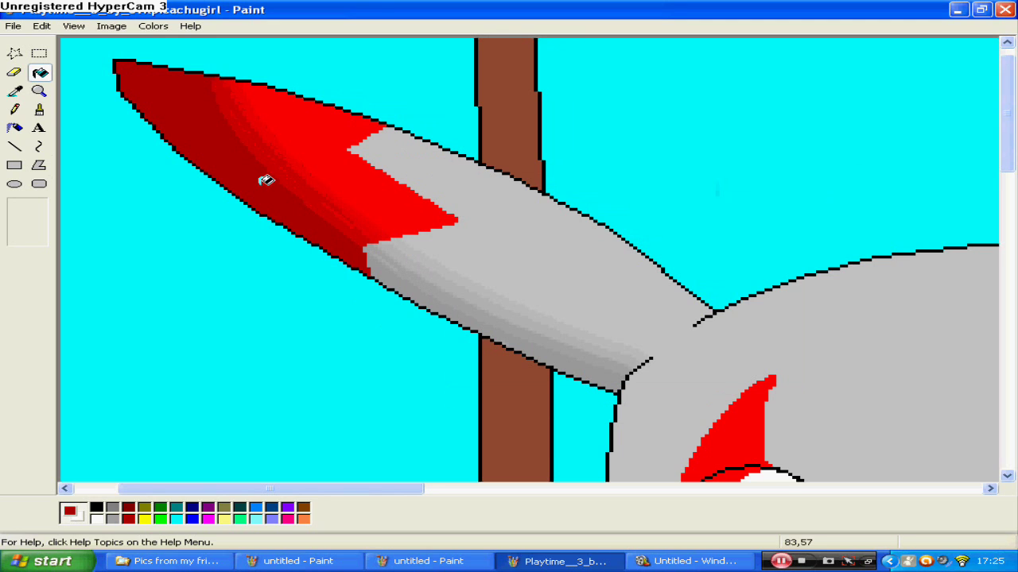
# Zoom back out to the whole picture and launch GIMP 2 from the Start menu
pyautogui.click(40, 92)
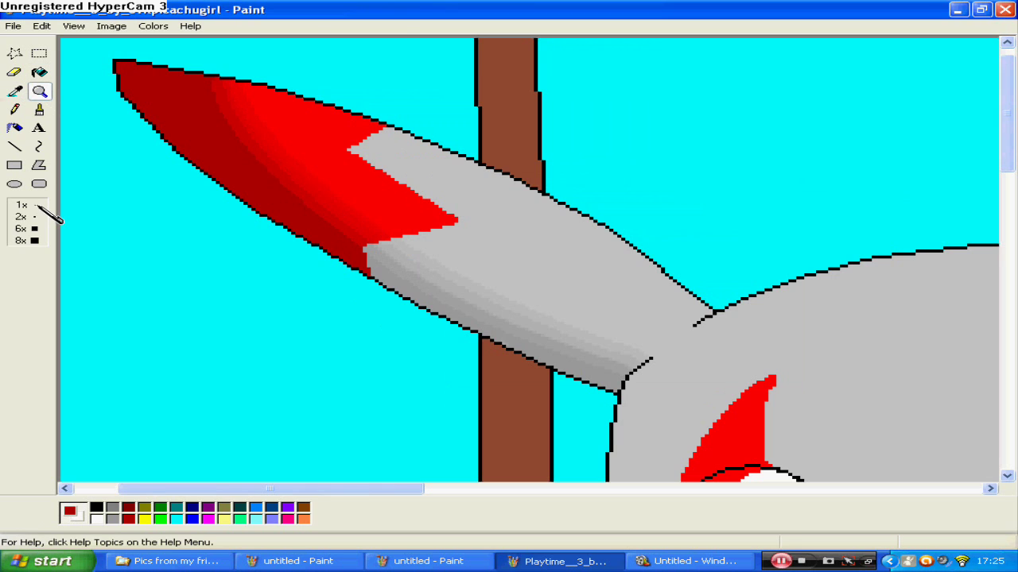
pyautogui.click(39, 210)
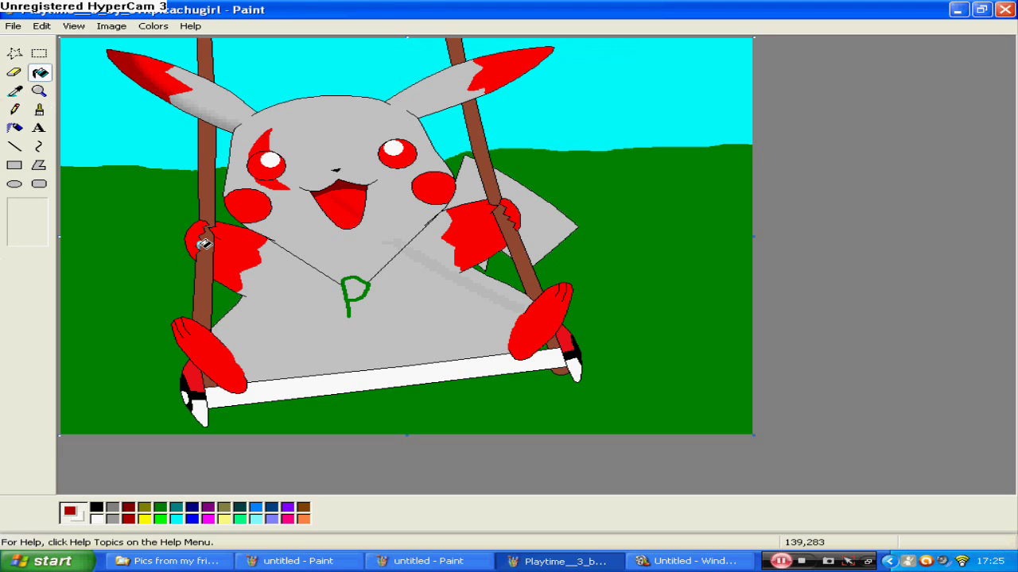
pyautogui.click(48, 561)
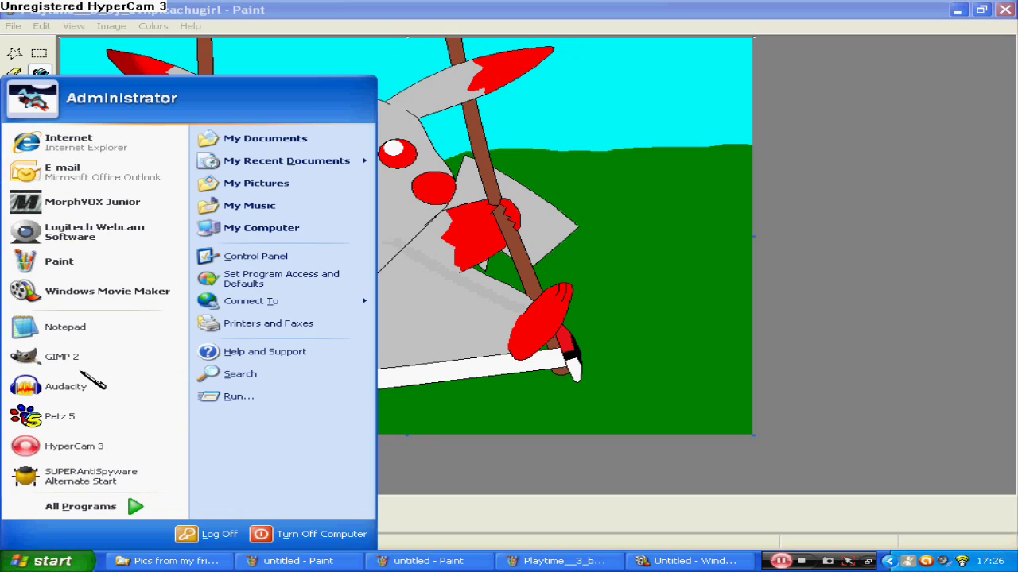
pyautogui.click(28, 416)
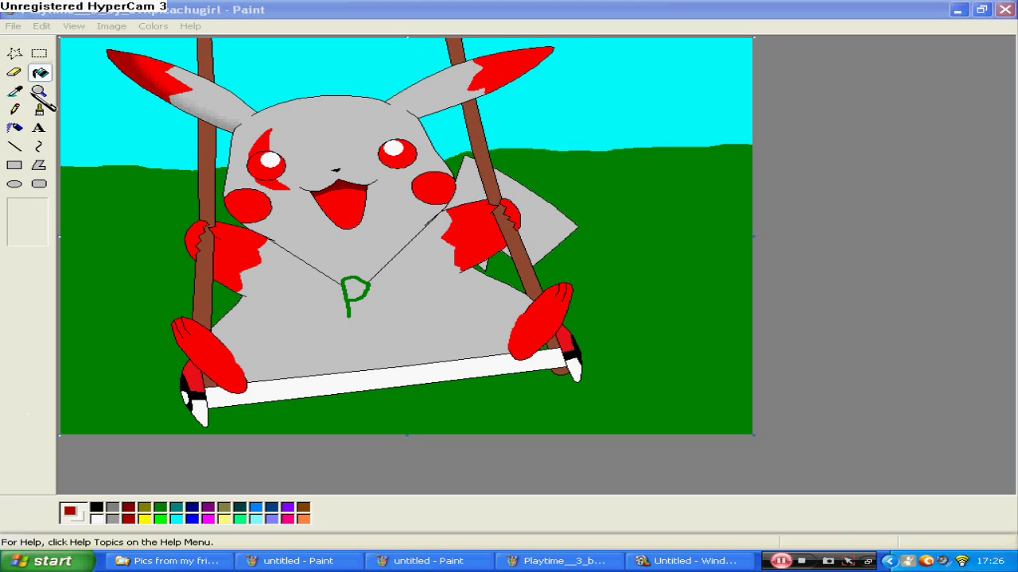
pyautogui.click(39, 91)
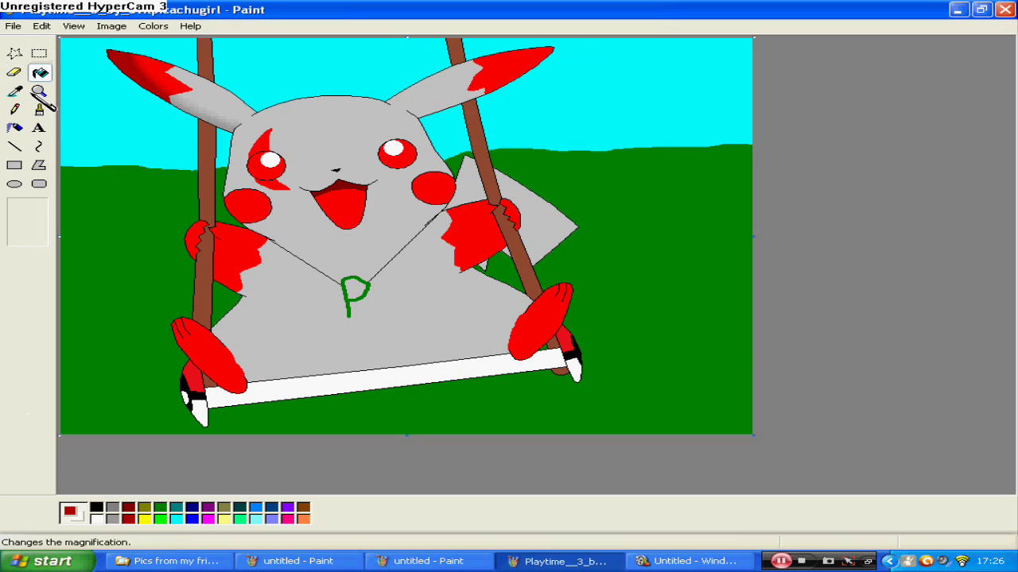
pyautogui.click(213, 97)
pyautogui.scroll(-5, 845, 325)
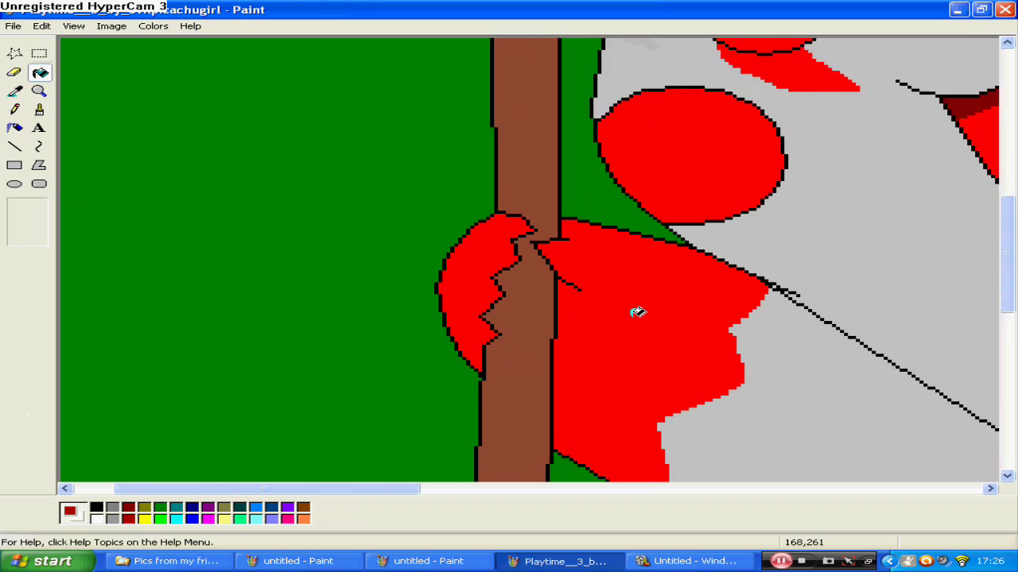
pyautogui.scroll(-3, 660, 334)
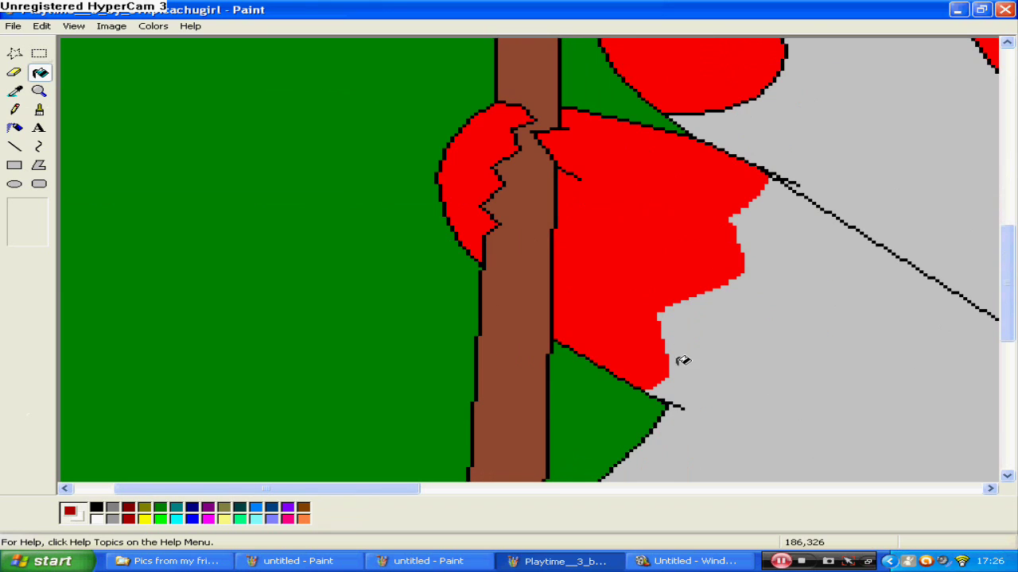
pyautogui.click(40, 93)
pyautogui.click(35, 205)
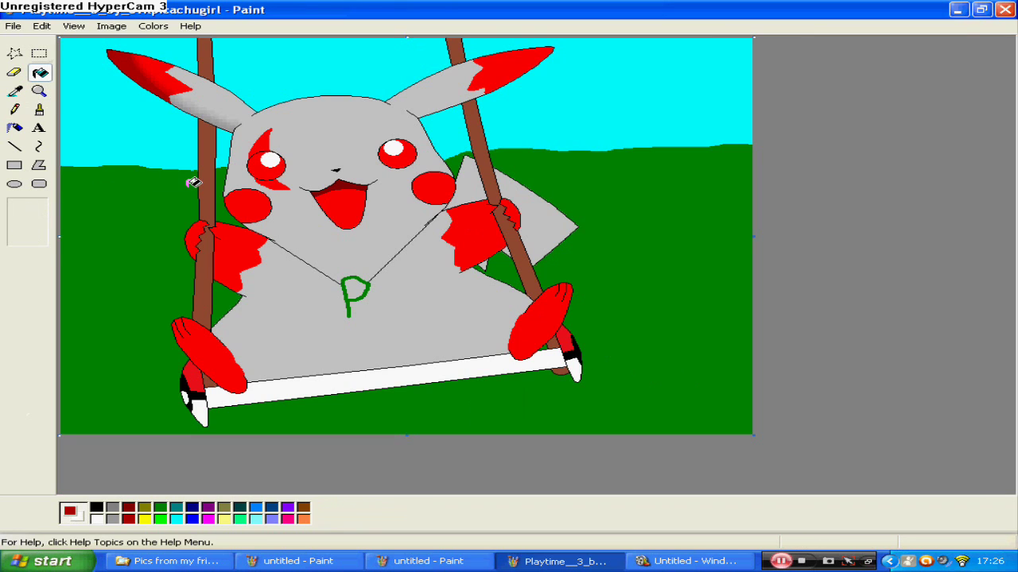
# Switch to the empty GIMP window and nudge the Toolbox up to the top of the screen
pyautogui.click(781, 561)
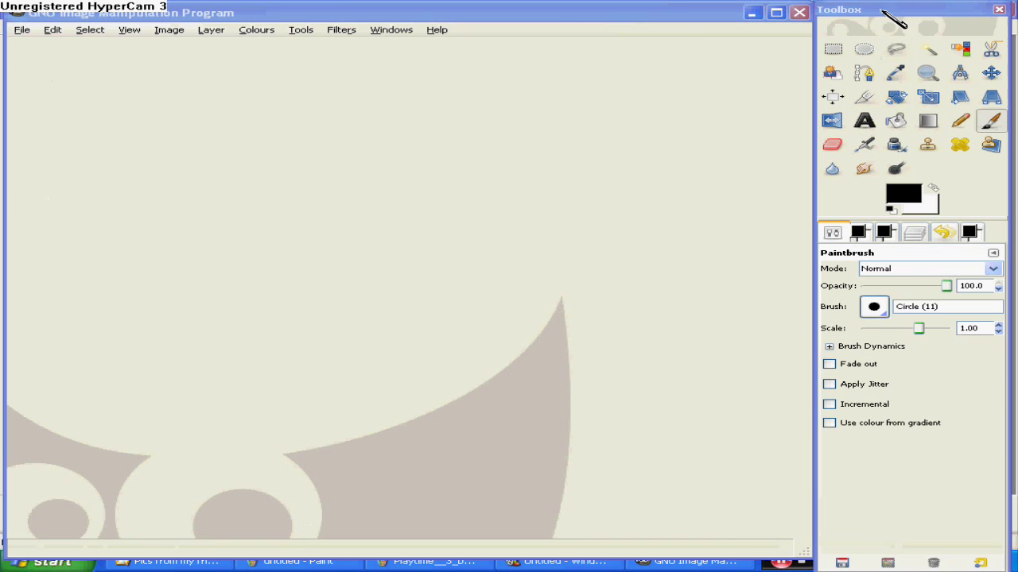
pyautogui.moveTo(883, 13); pyautogui.dragTo(885, 5)
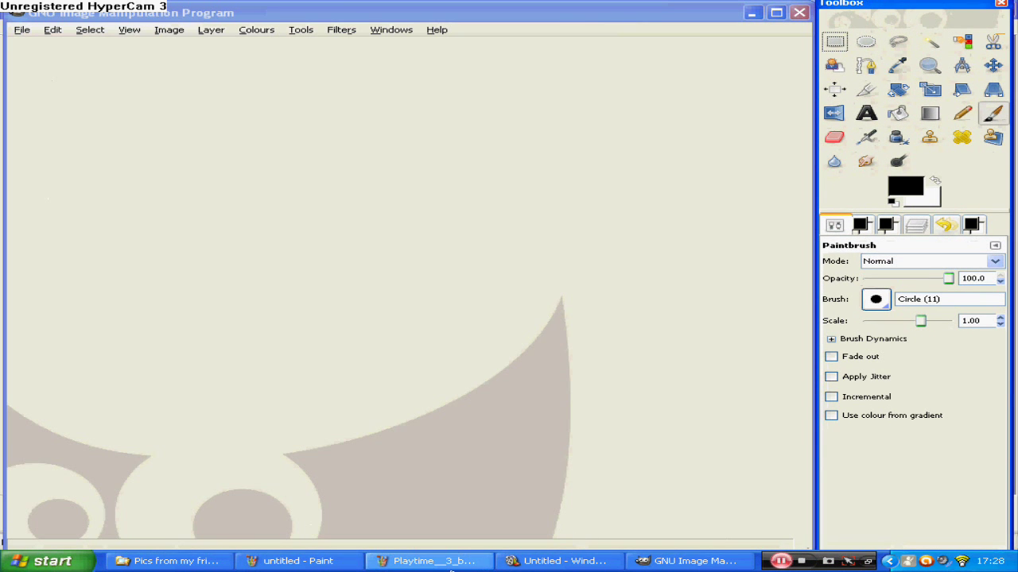
# Select All and copy the entire Pikachu swing picture in Paint, then go back to GIMP
pyautogui.click(433, 562)
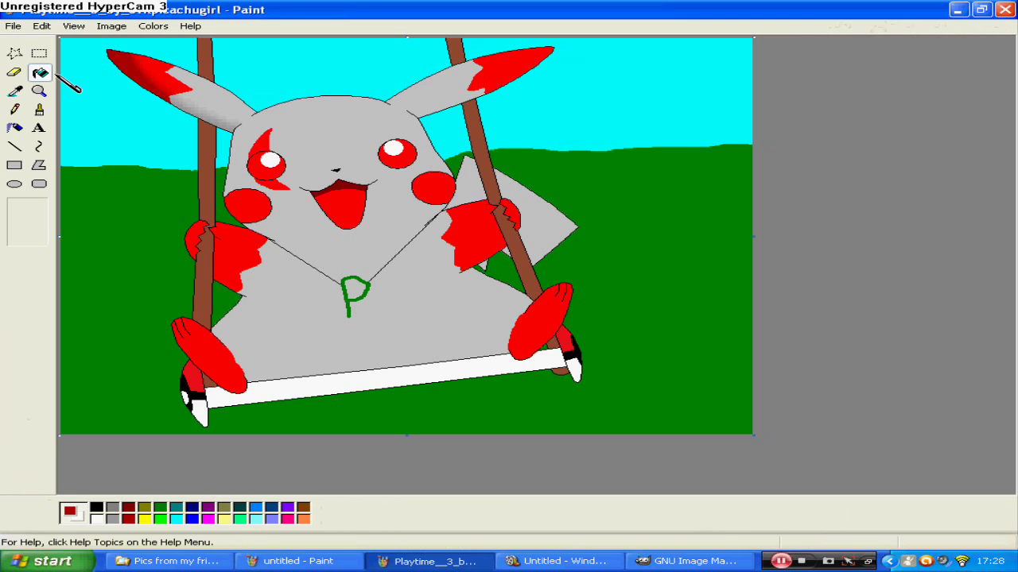
pyautogui.click(41, 26)
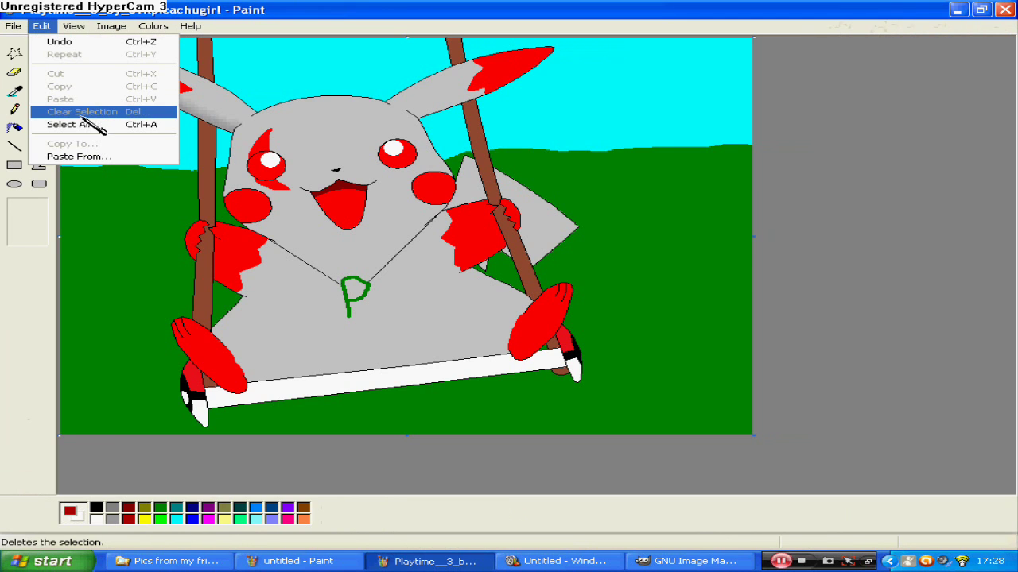
pyautogui.click(75, 124)
pyautogui.rightClick(264, 163)
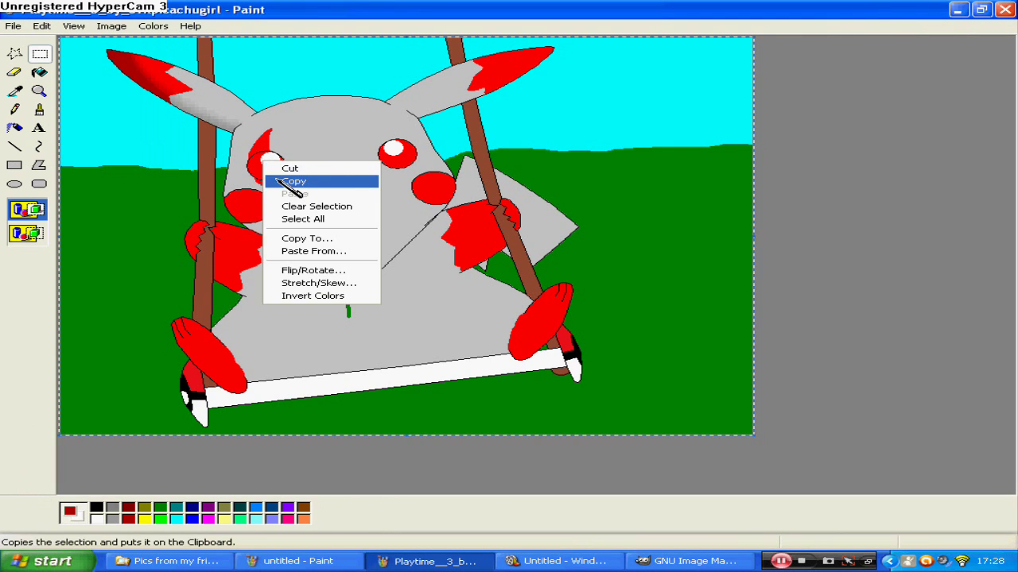
pyautogui.click(292, 182)
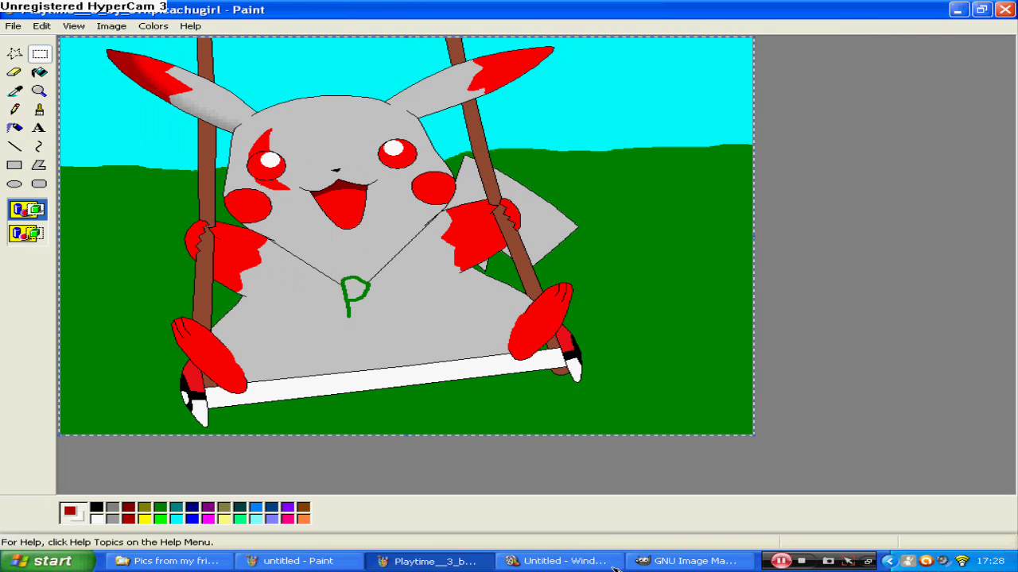
pyautogui.click(645, 561)
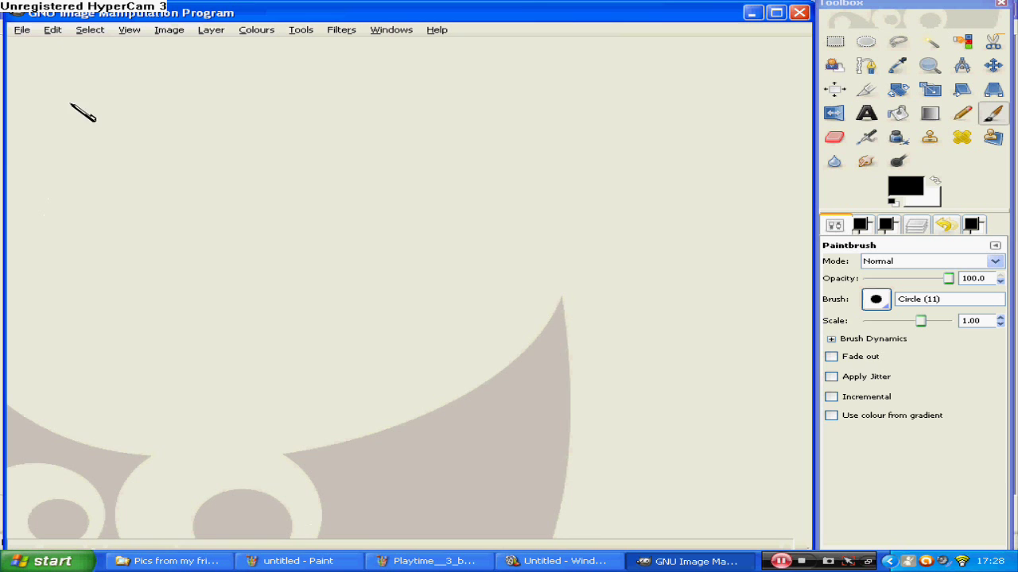
# Paste the Pikachu picture into GIMP as a new 696×532 image and zoom to the left ear tip
pyautogui.click(52, 31)
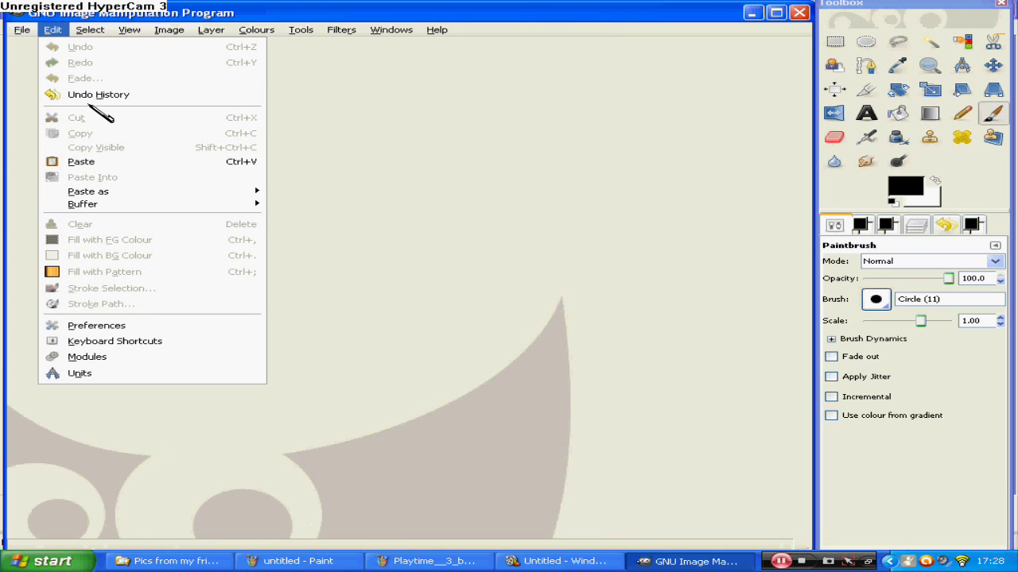
pyautogui.click(105, 163)
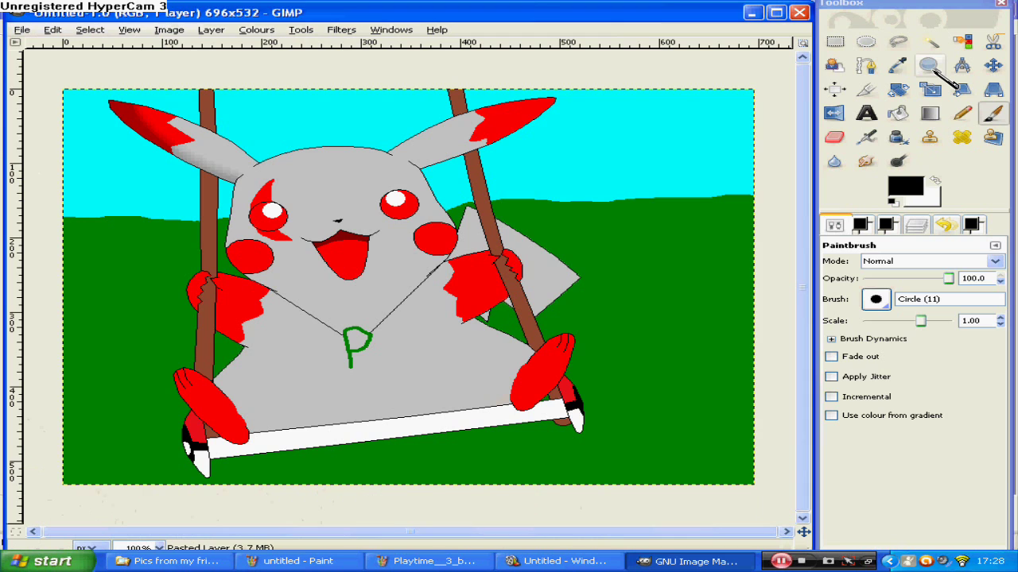
pyautogui.click(929, 66)
pyautogui.moveTo(109, 101); pyautogui.dragTo(131, 126)
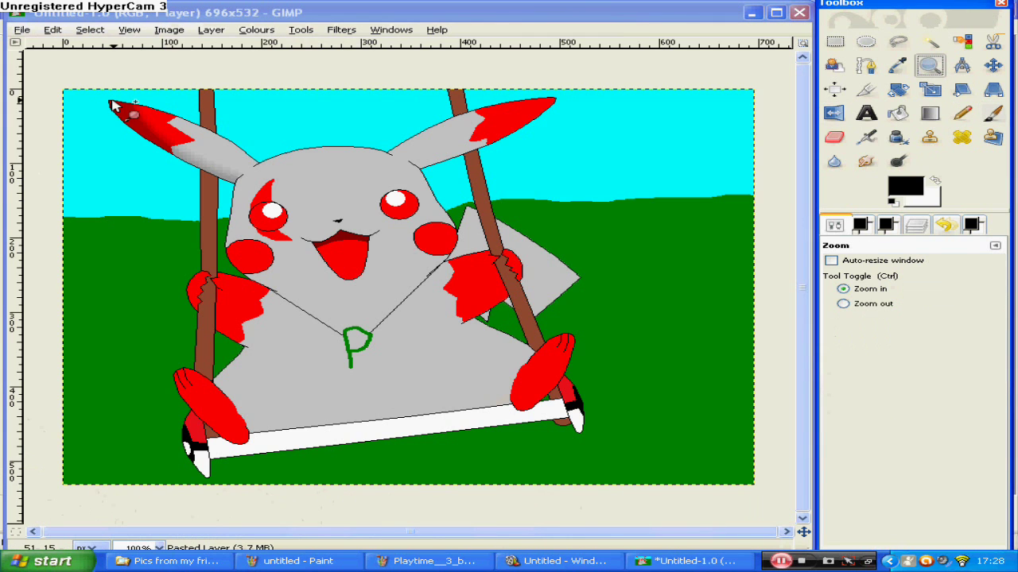
pyautogui.moveTo(256, 191); pyautogui.dragTo(299, 200)
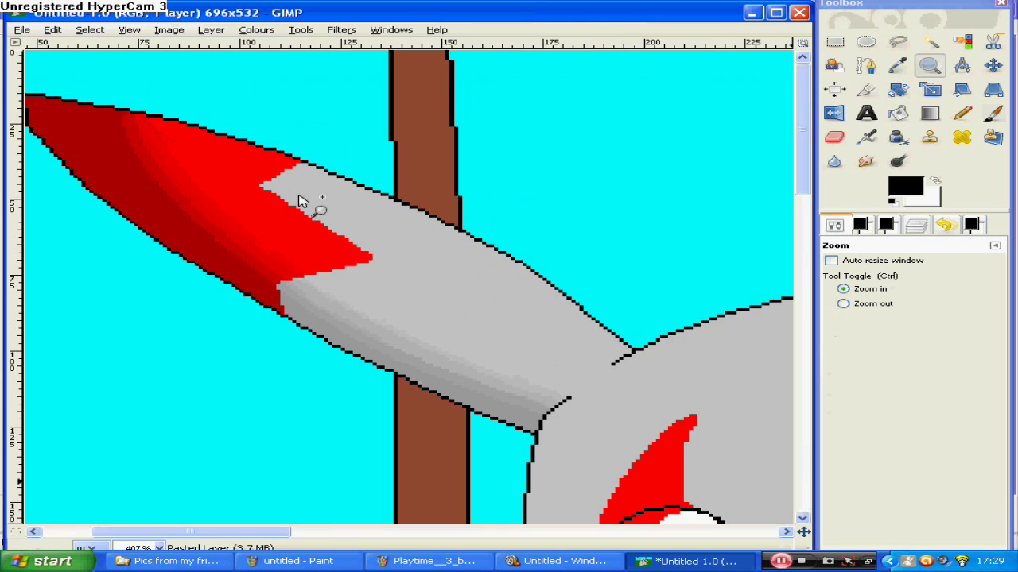
# With the Blur tool at rate 100, blur the dark-to-bright red boundary on the left ear
pyautogui.click(836, 163)
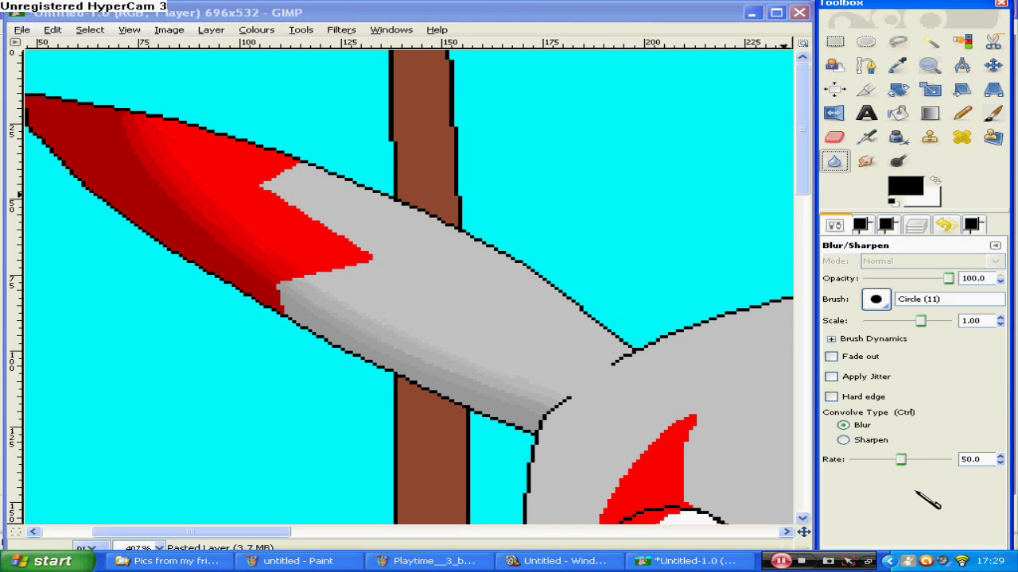
pyautogui.moveTo(902, 459); pyautogui.dragTo(982, 461)
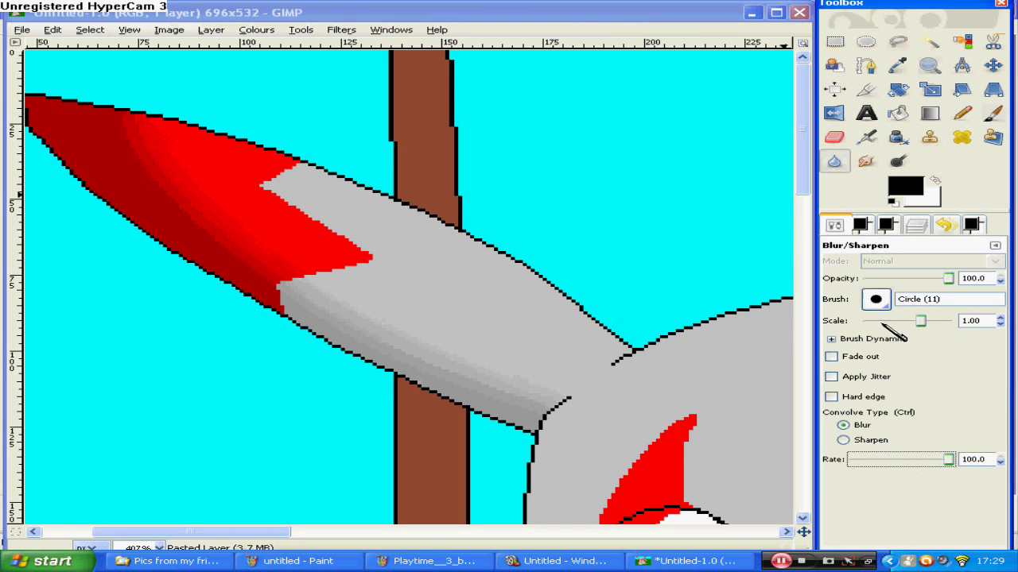
pyautogui.click(875, 299)
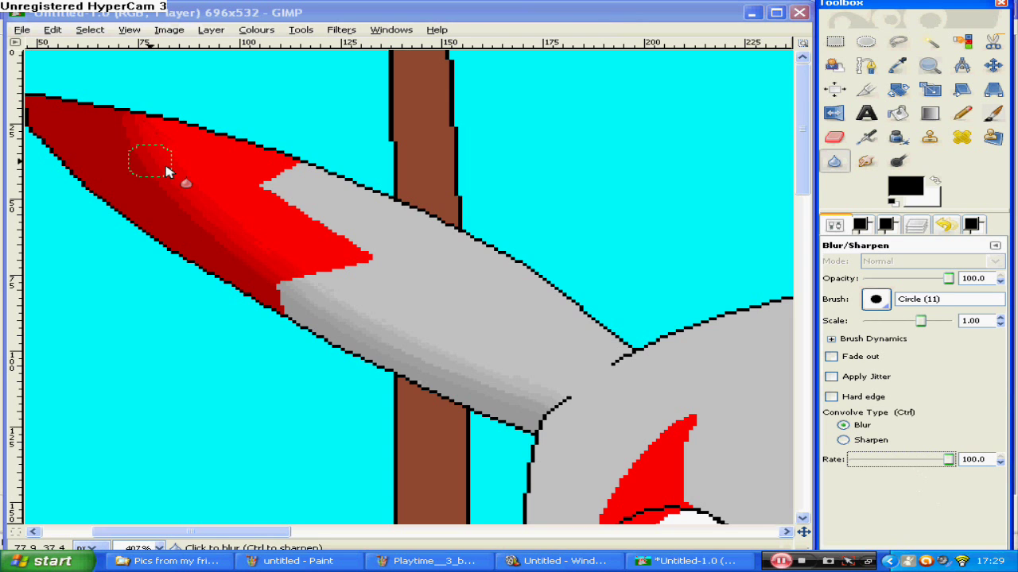
pyautogui.click(131, 161)
pyautogui.moveTo(132, 161)
pyautogui.mouseDown()
pyautogui.moveTo(151, 155)
pyautogui.moveTo(129, 138)
pyautogui.moveTo(155, 141)
pyautogui.moveTo(175, 191)
pyautogui.moveTo(250, 262)
pyautogui.moveTo(280, 266)
pyautogui.moveTo(266, 273)
pyautogui.moveTo(173, 177)
pyautogui.moveTo(182, 174)
pyautogui.mouseUp()
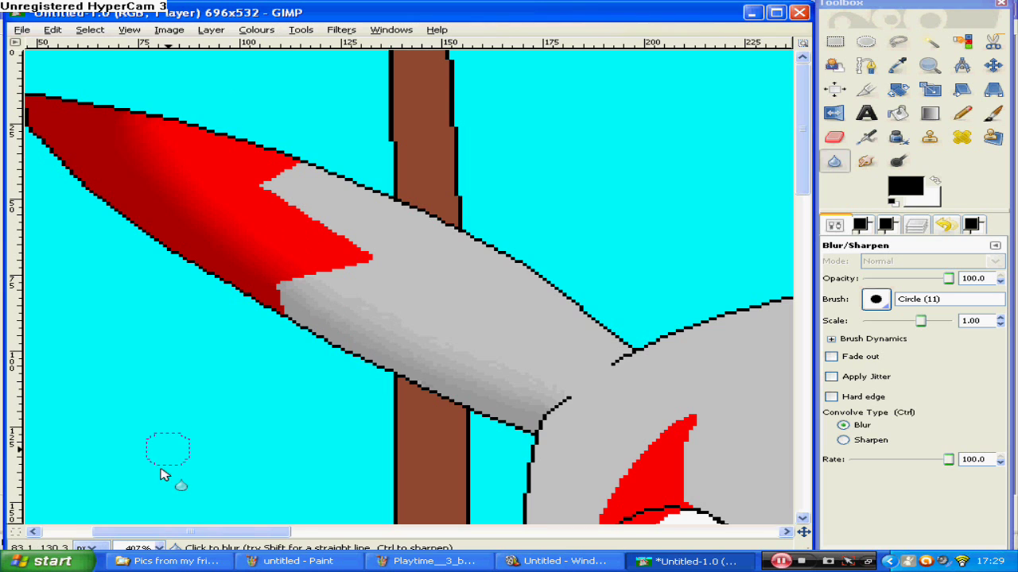
# View the image at 100% zoom and undo the grey blur streaks across Pikachu's body
pyautogui.click(159, 547)
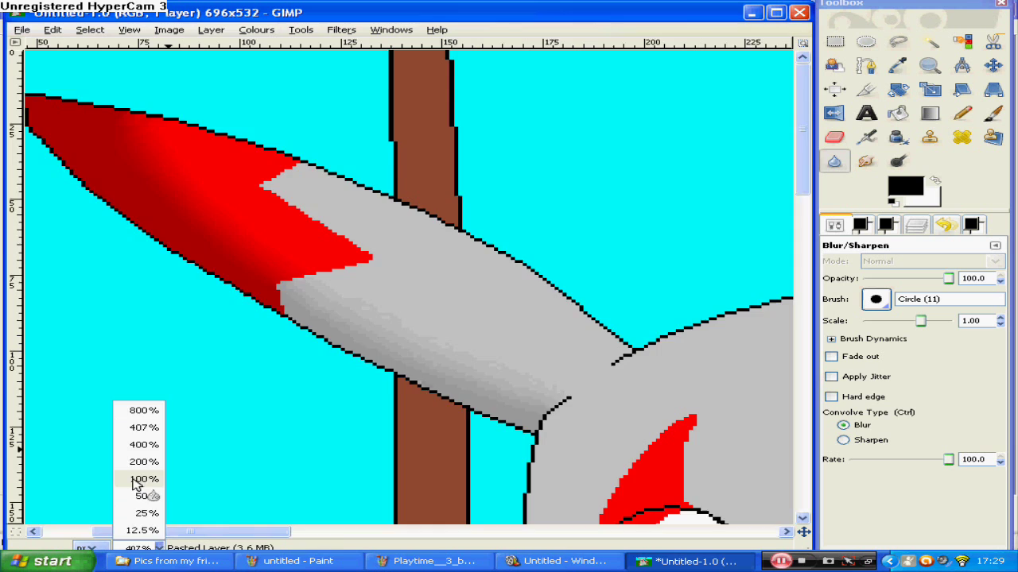
pyautogui.click(138, 479)
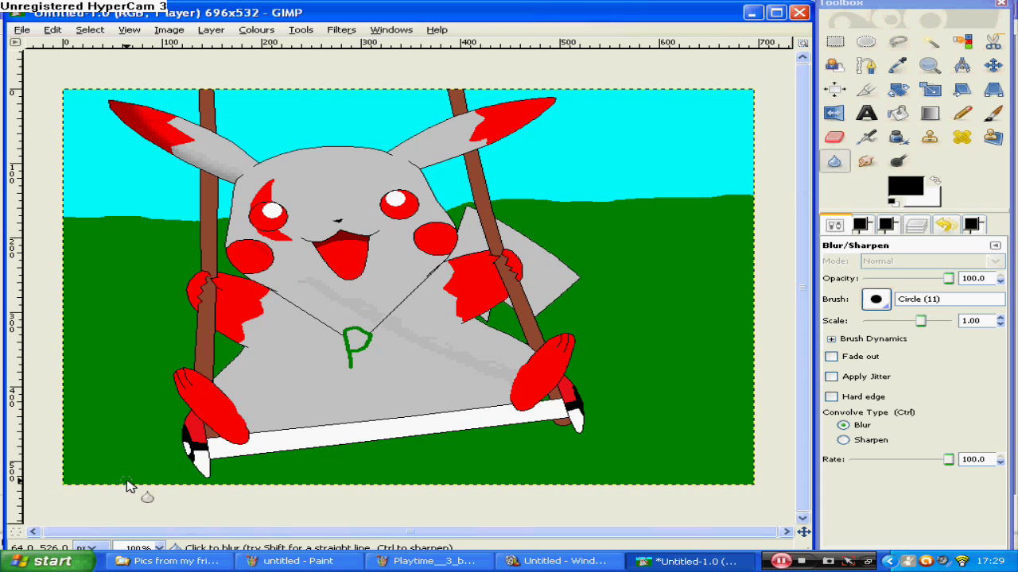
pyautogui.hotkey('ctrl', 'z')
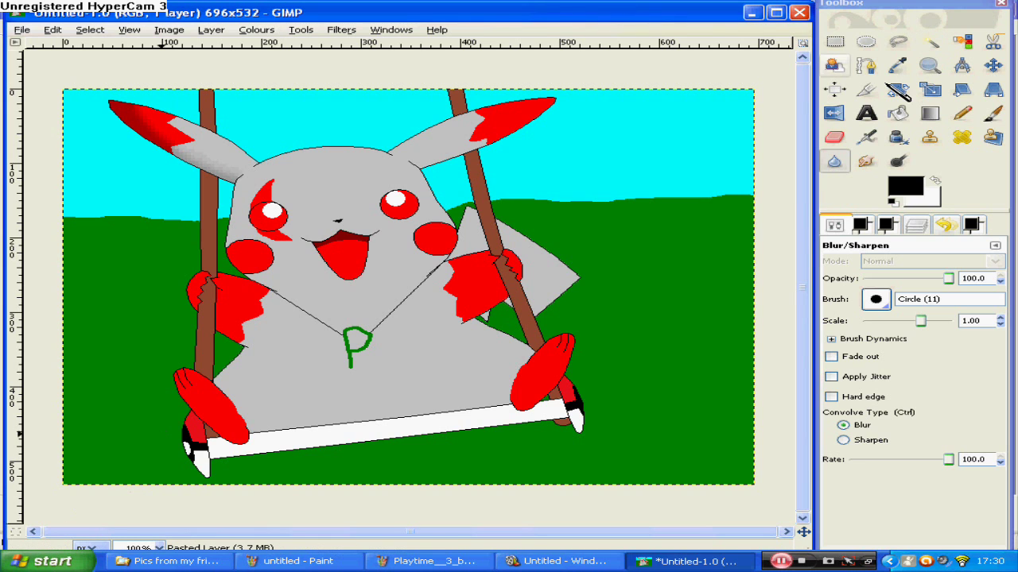
pyautogui.click(929, 65)
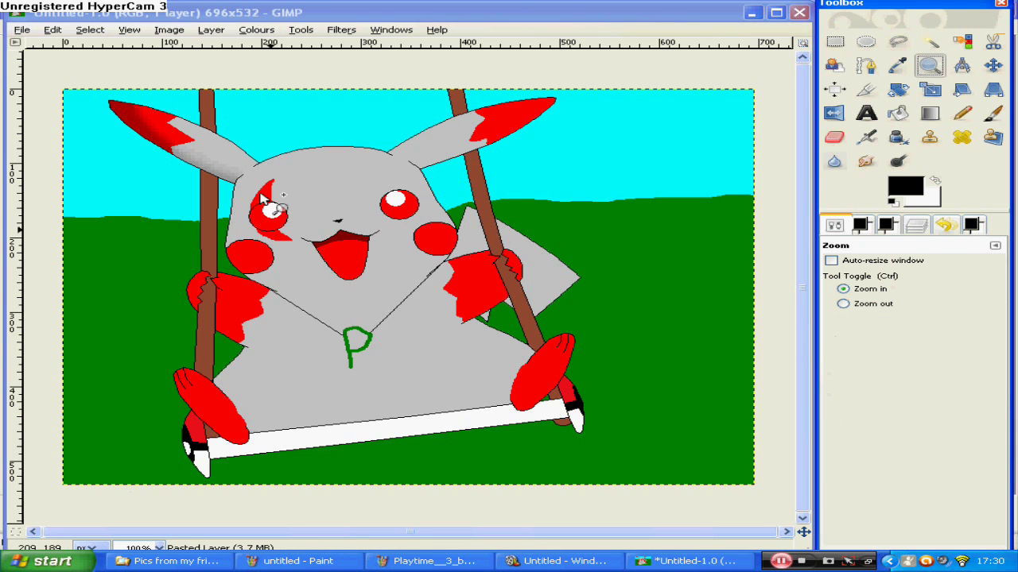
pyautogui.moveTo(258, 190); pyautogui.dragTo(103, 97)
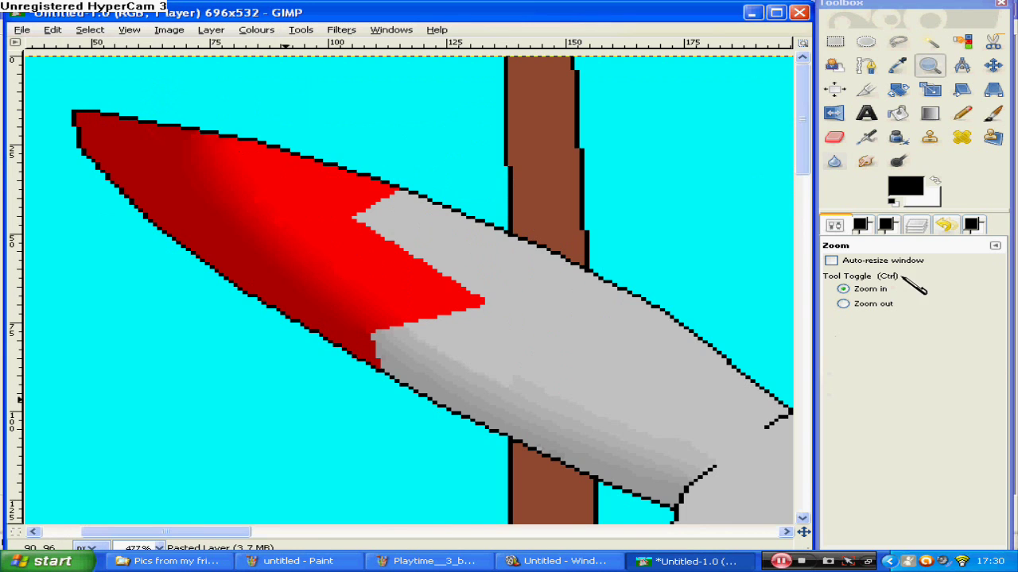
pyautogui.click(160, 548)
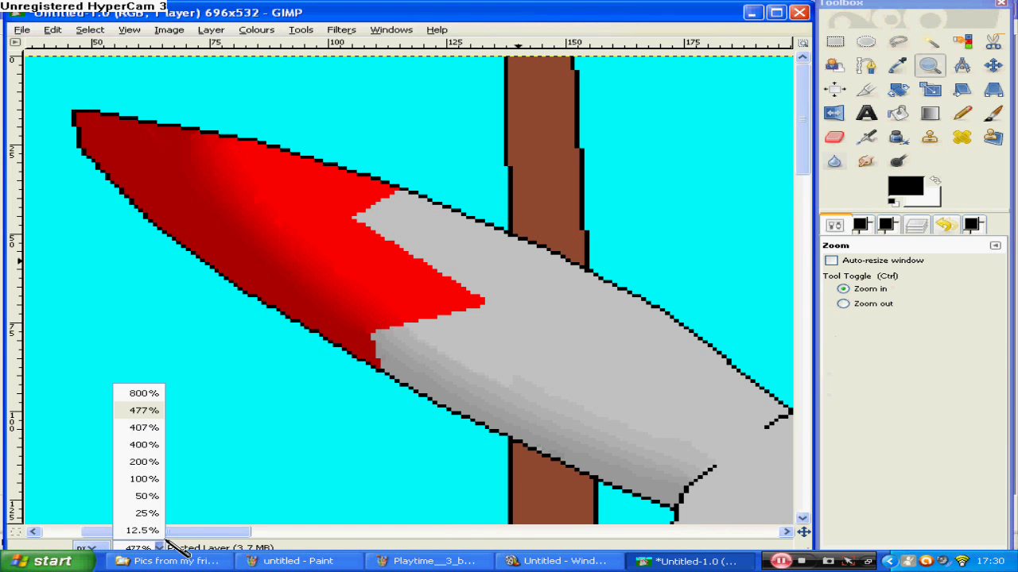
pyautogui.click(163, 479)
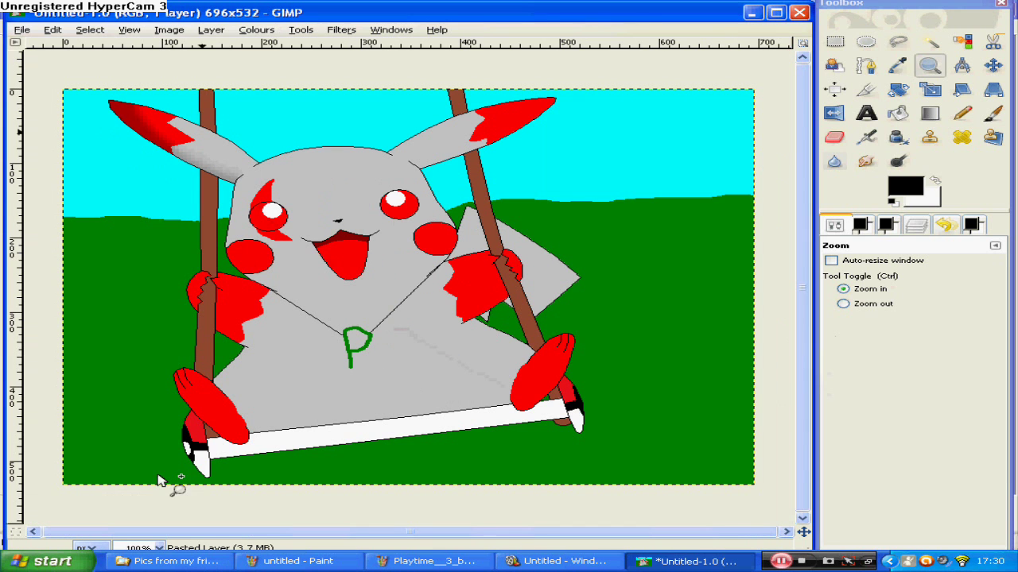